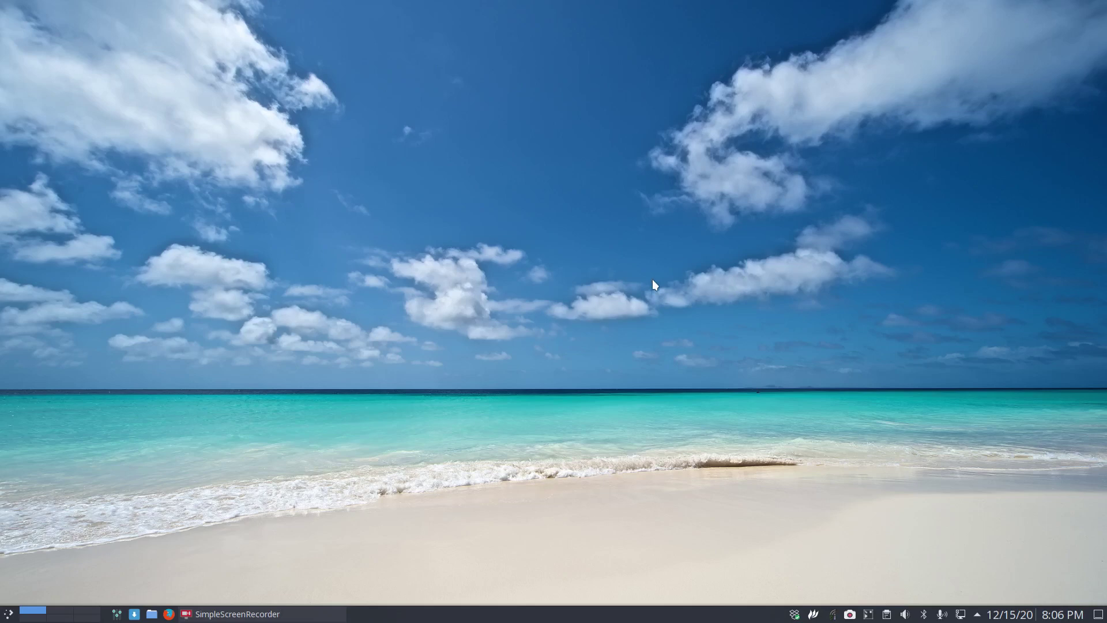
# - Open and close a terminal, then launch Software Update from a launcher search for 'update'
pyautogui.hotkey('ctrl', 'alt', 't')
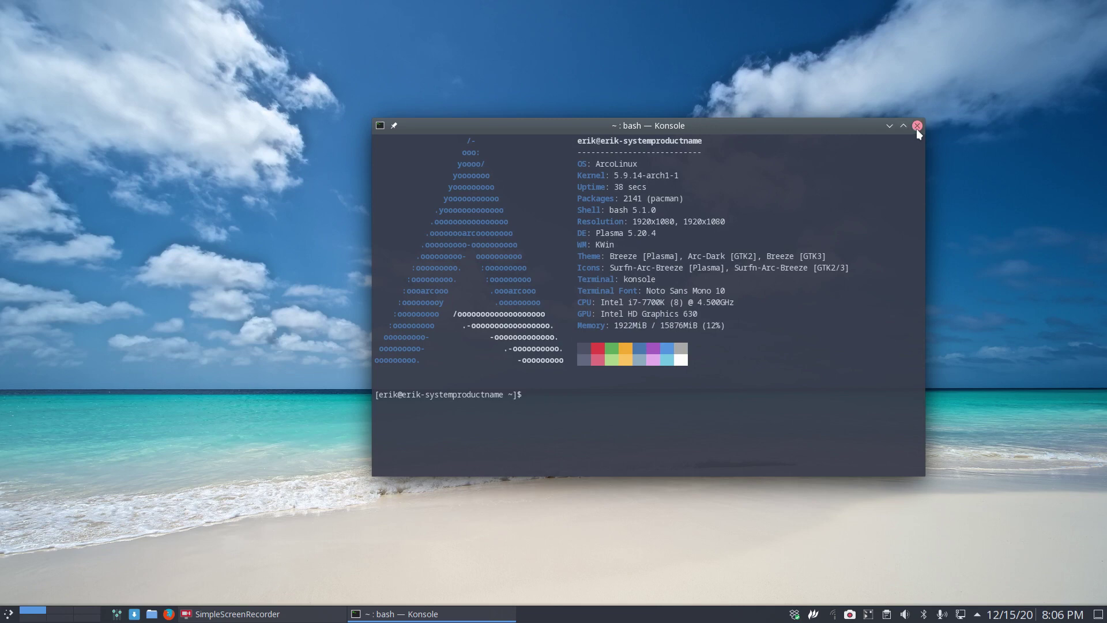
pyautogui.click(916, 128)
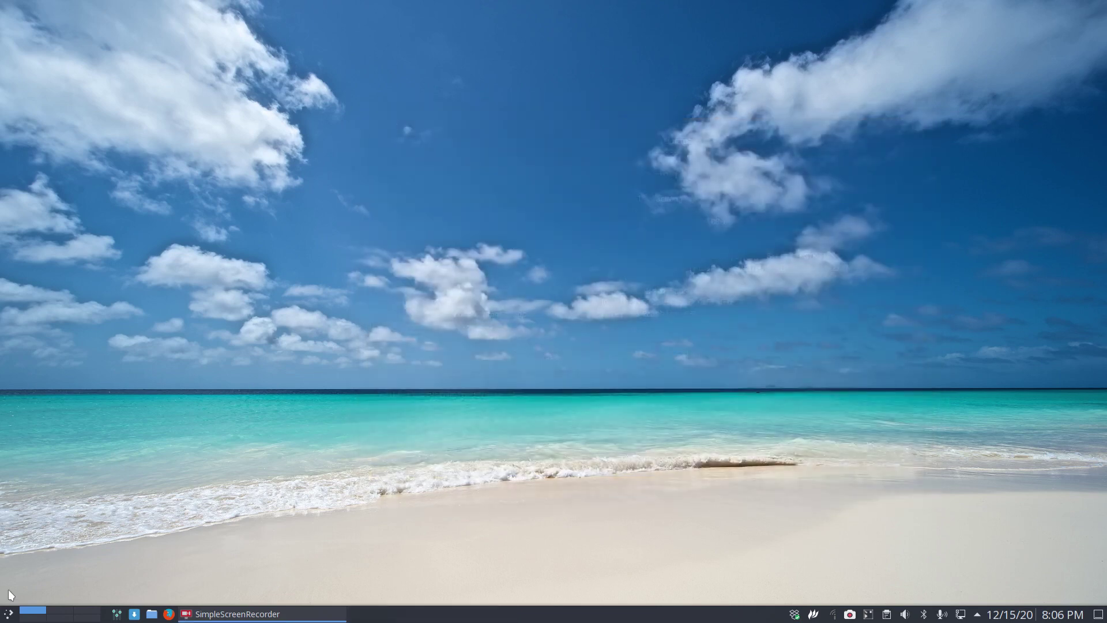
pyautogui.click(9, 613)
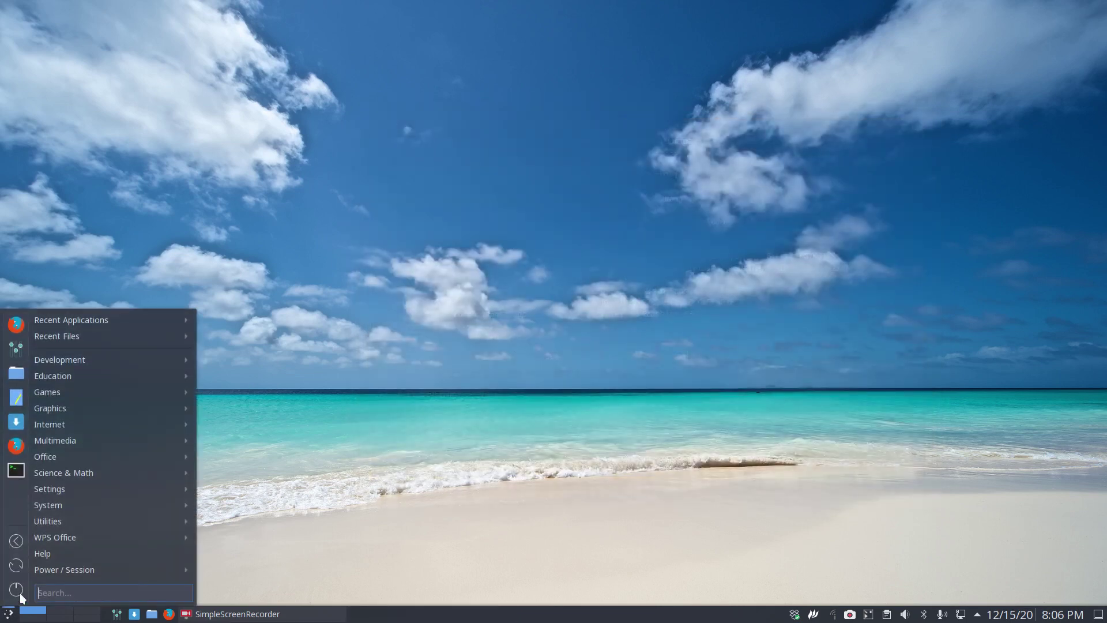
pyautogui.write('update')
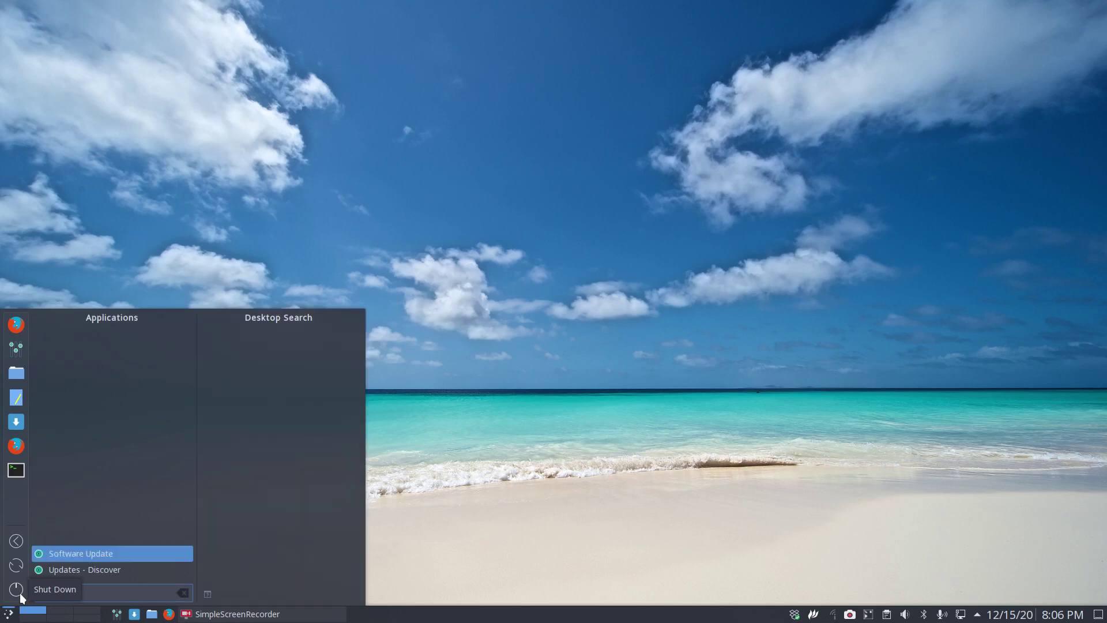
pyautogui.press('Return')
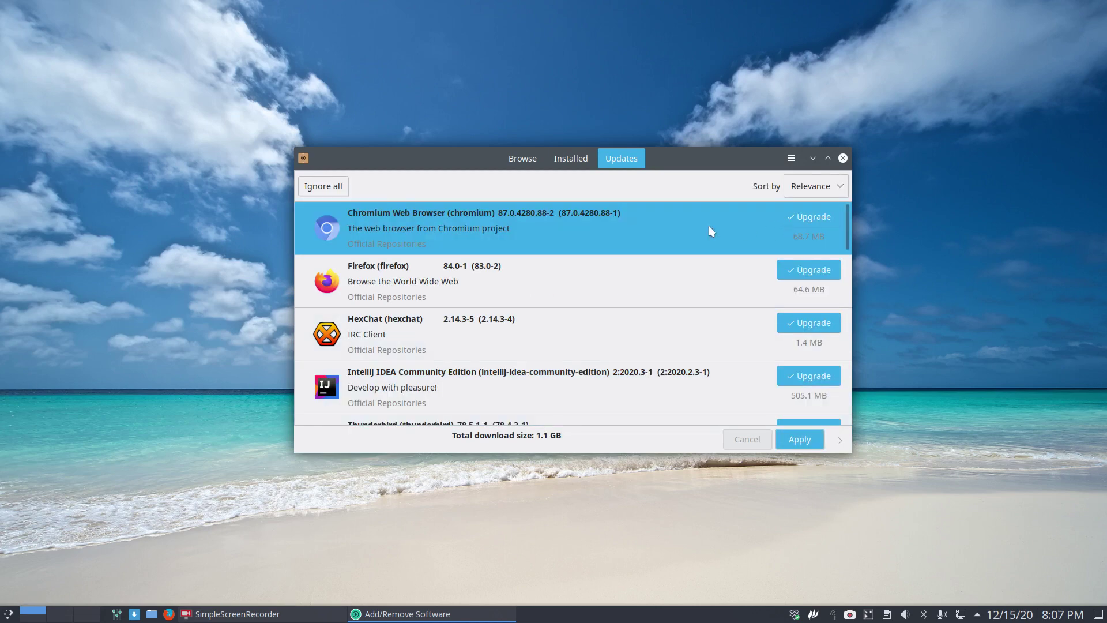
# - Browse the available software grouped by repository
pyautogui.click(523, 158)
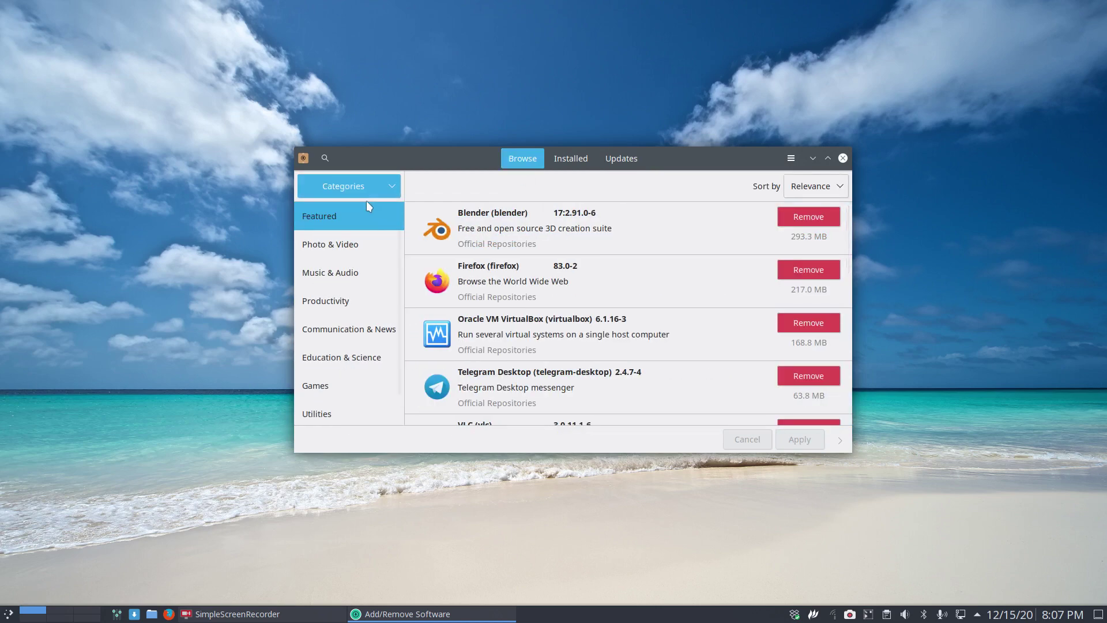
pyautogui.click(344, 185)
pyautogui.click(361, 255)
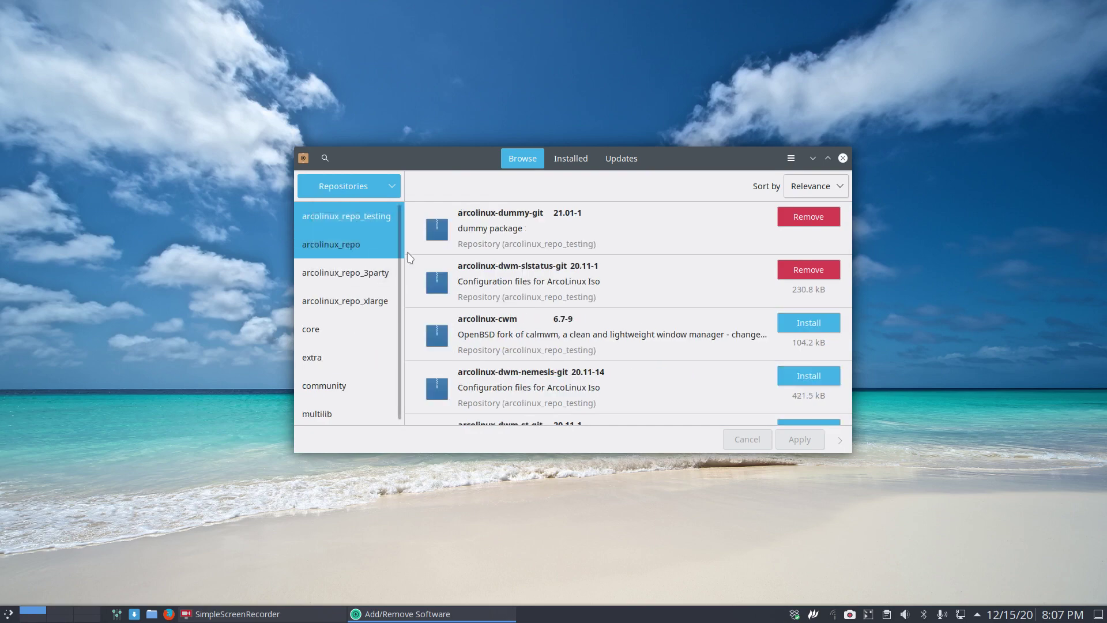
# - Enable AUR support in Pamac preferences after authenticating, then close Pamac
pyautogui.click(790, 159)
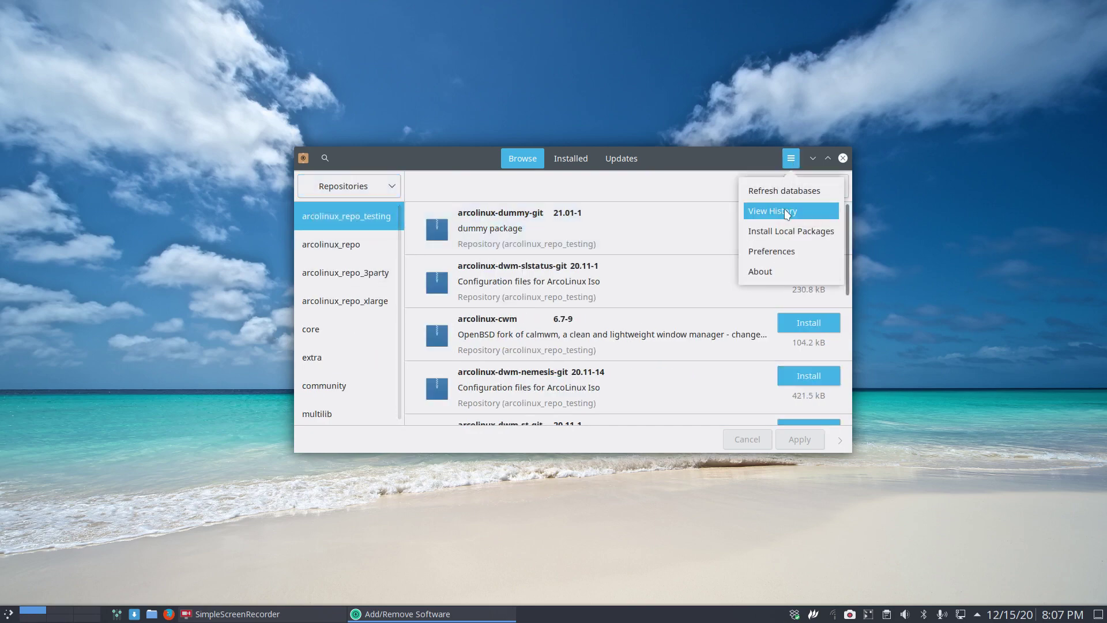
pyautogui.click(784, 251)
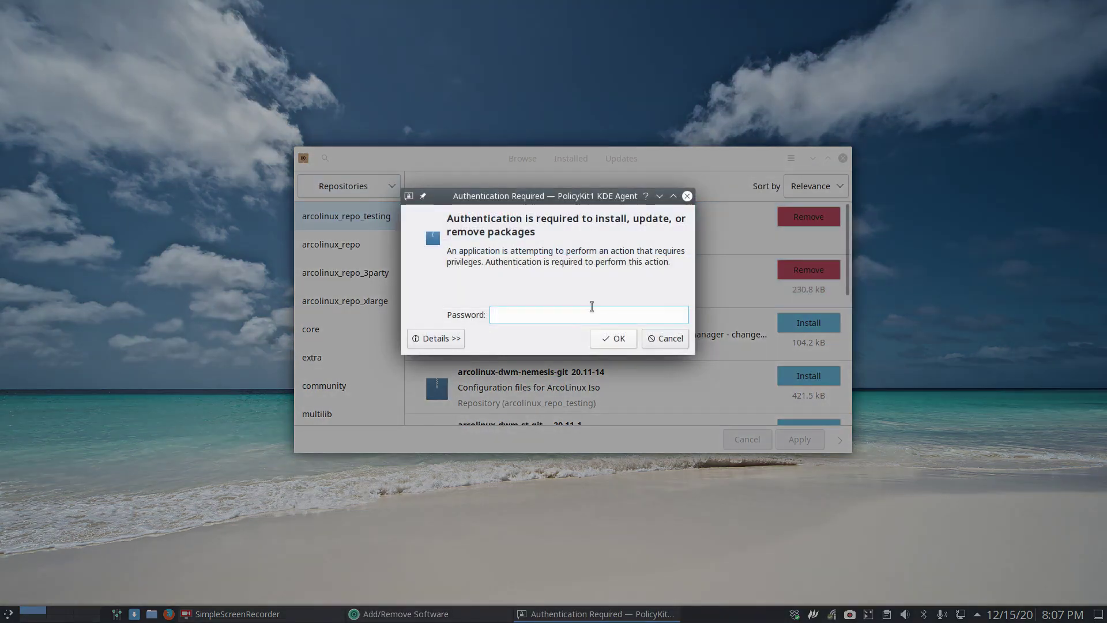
pyautogui.write('*****')
pyautogui.press('Return')
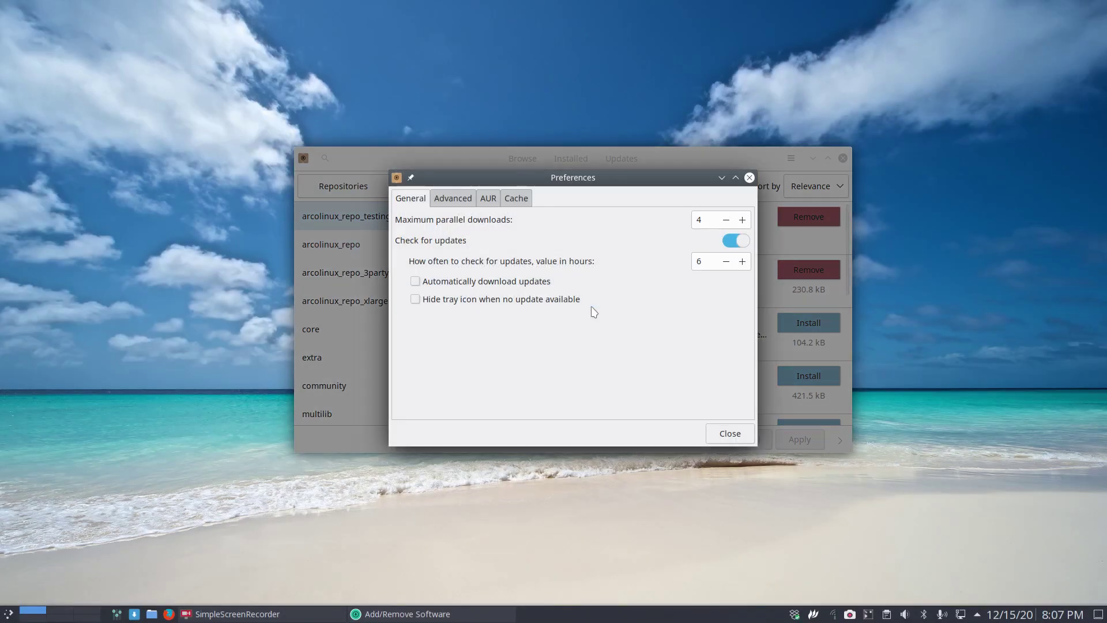
pyautogui.click(489, 202)
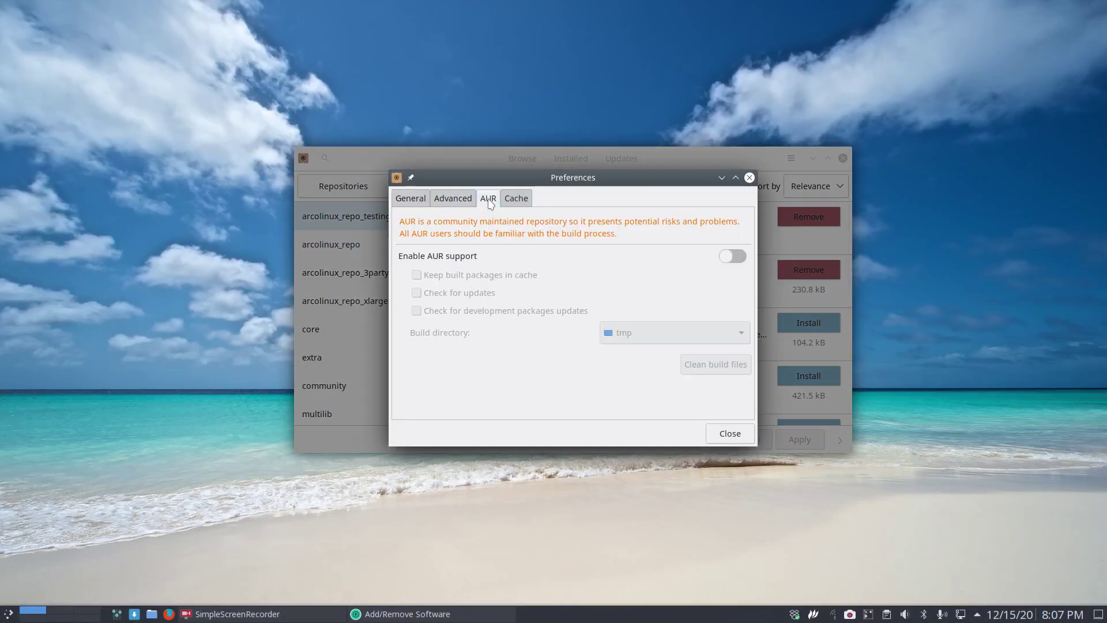
pyautogui.click(736, 256)
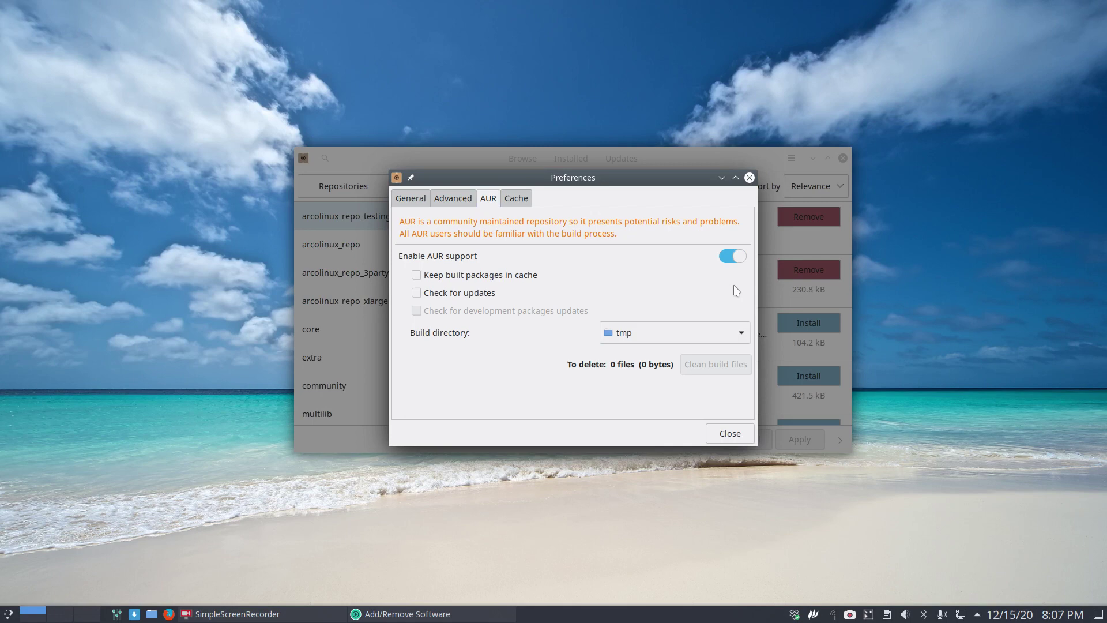
pyautogui.click(730, 434)
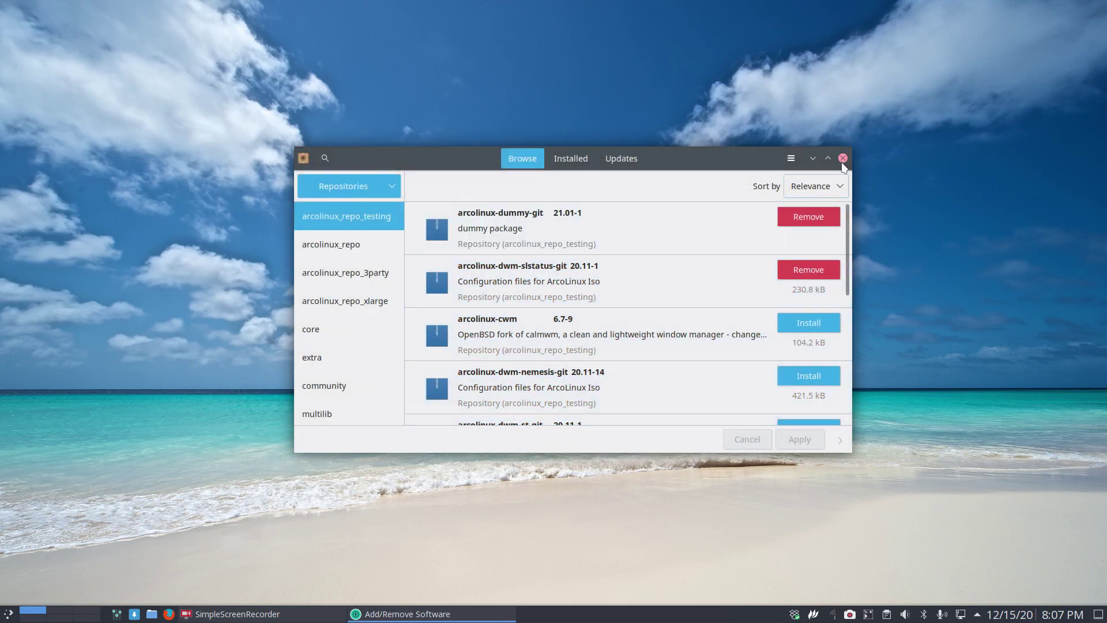
pyautogui.click(843, 158)
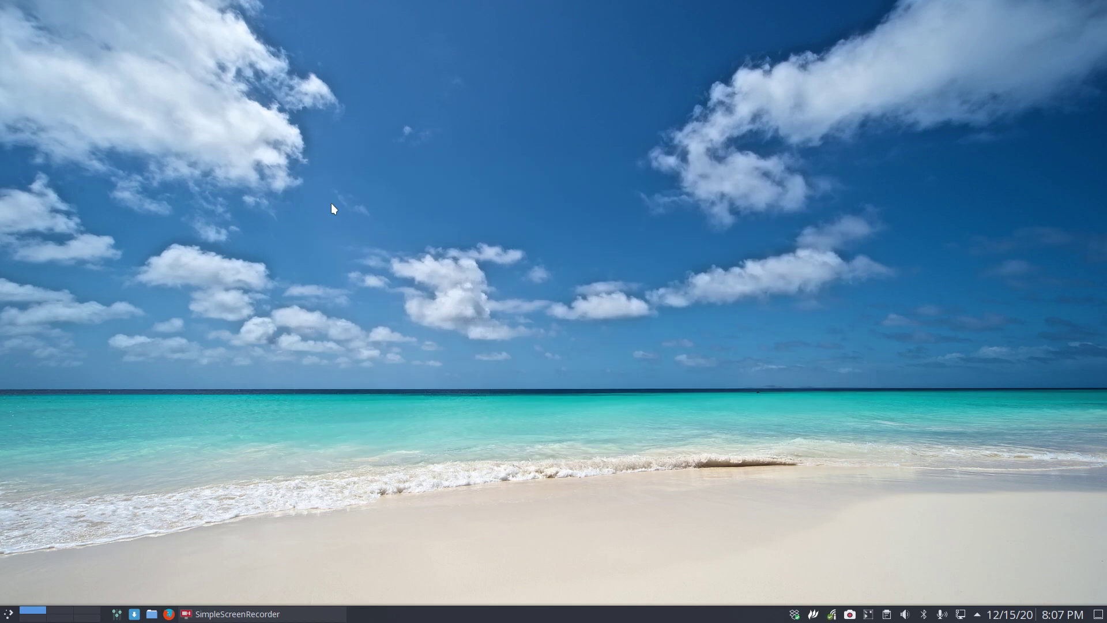
# - Cancel a half-typed 'sudo pacman -R pamac-aur' command and run 'yay pamac' instead
pyautogui.hotkey('ctrl', 'alt', 't')
pyautogui.write('sudo')
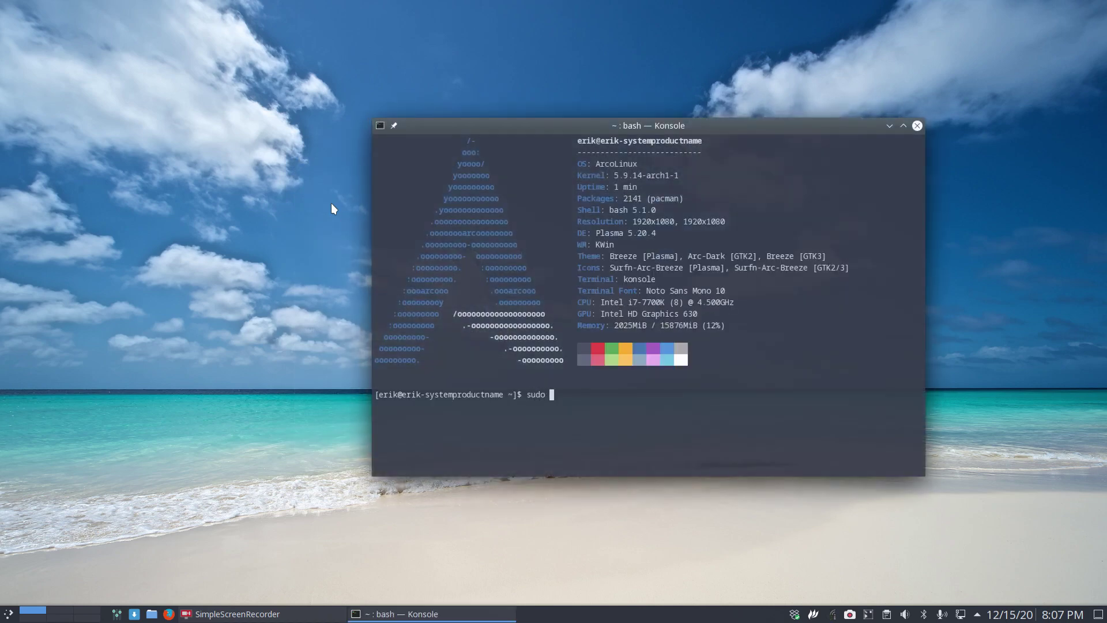
pyautogui.write(' pamac')
pyautogui.press('BackSpace')
pyautogui.press('BackSpace')
pyautogui.press('BackSpace')
pyautogui.press('BackSpace')
pyautogui.press('BackSpace')
pyautogui.write('cman -')
pyautogui.write('R pama')
pyautogui.press('Tab')
pyautogui.hotkey('ctrl', 'c')
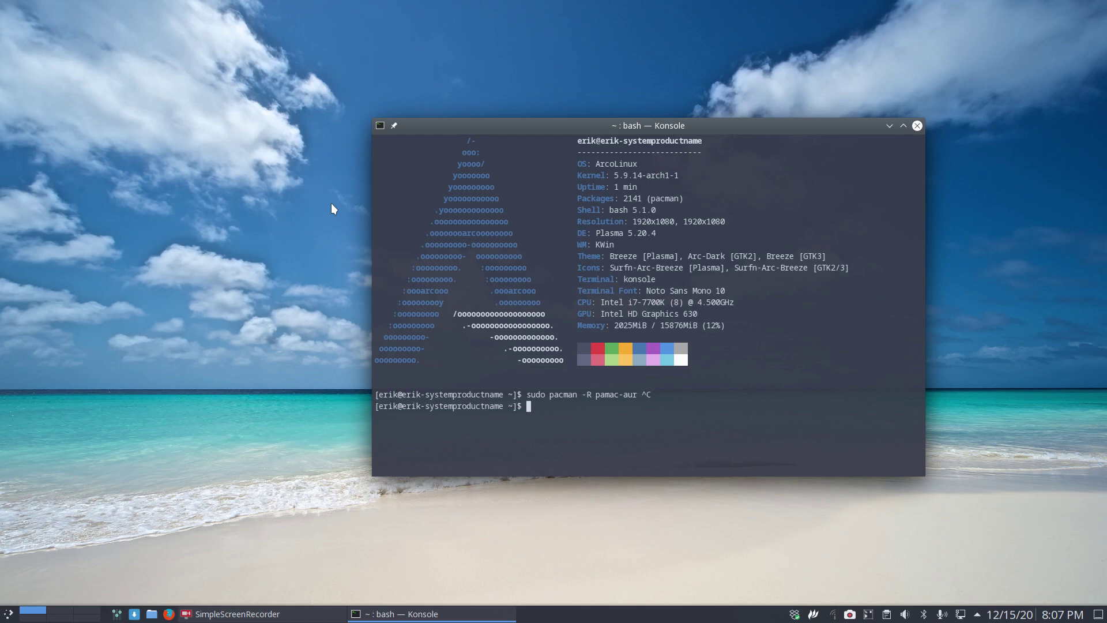
pyautogui.write('yay pamac')
pyautogui.press('Return')
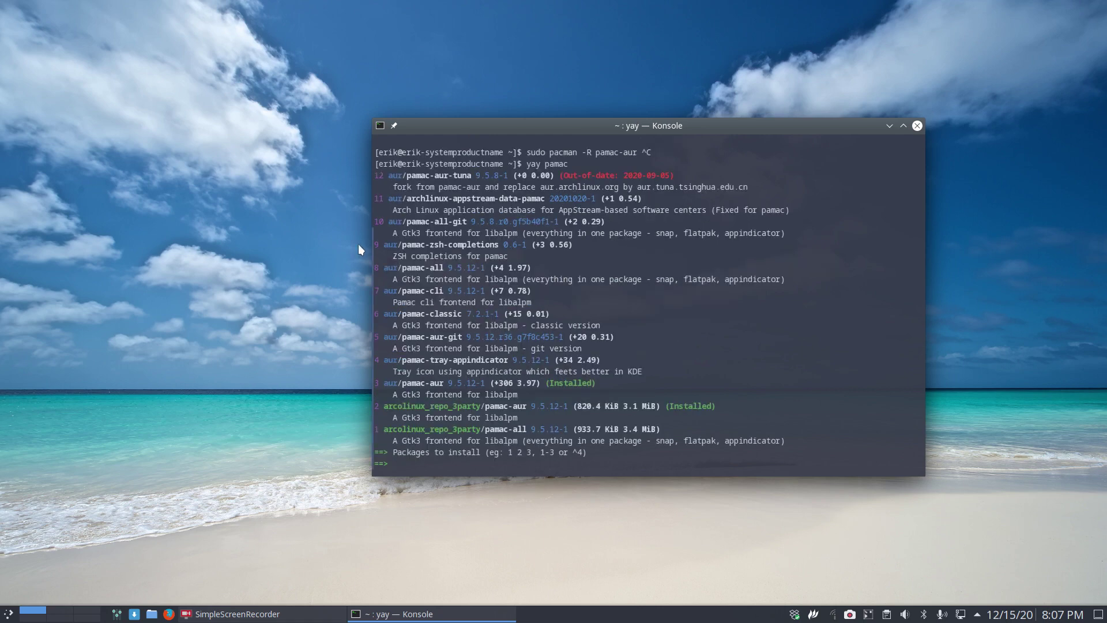
# - Choose package 1 (pamac-all), enter the sudo password, and agree to remove pamac-aur
pyautogui.moveTo(483, 429); pyautogui.dragTo(526, 429)
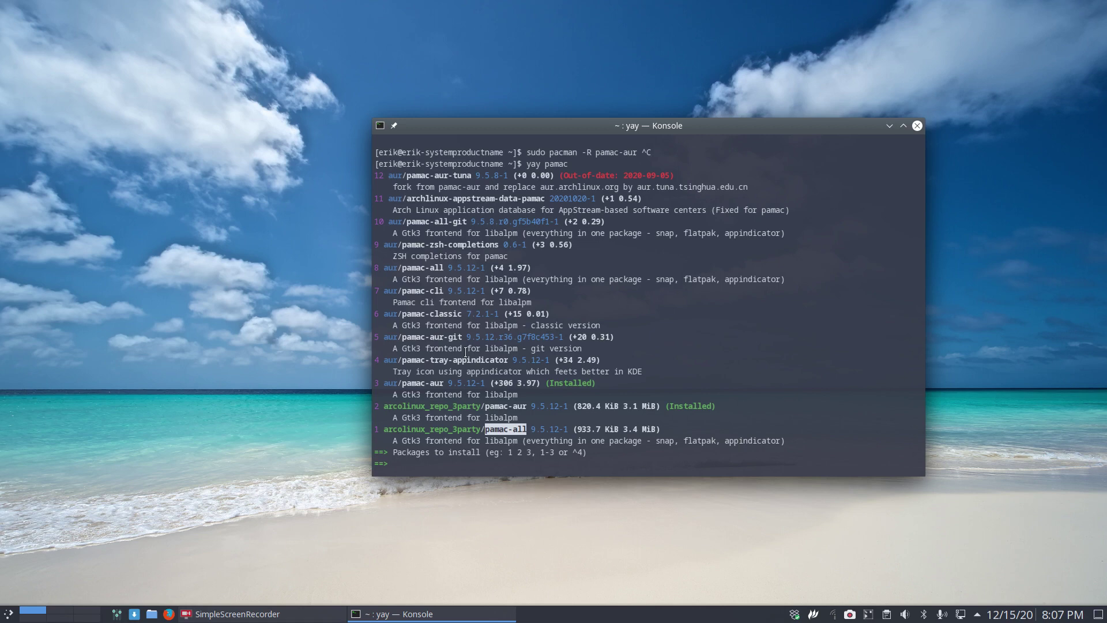
pyautogui.write('1')
pyautogui.press('Return')
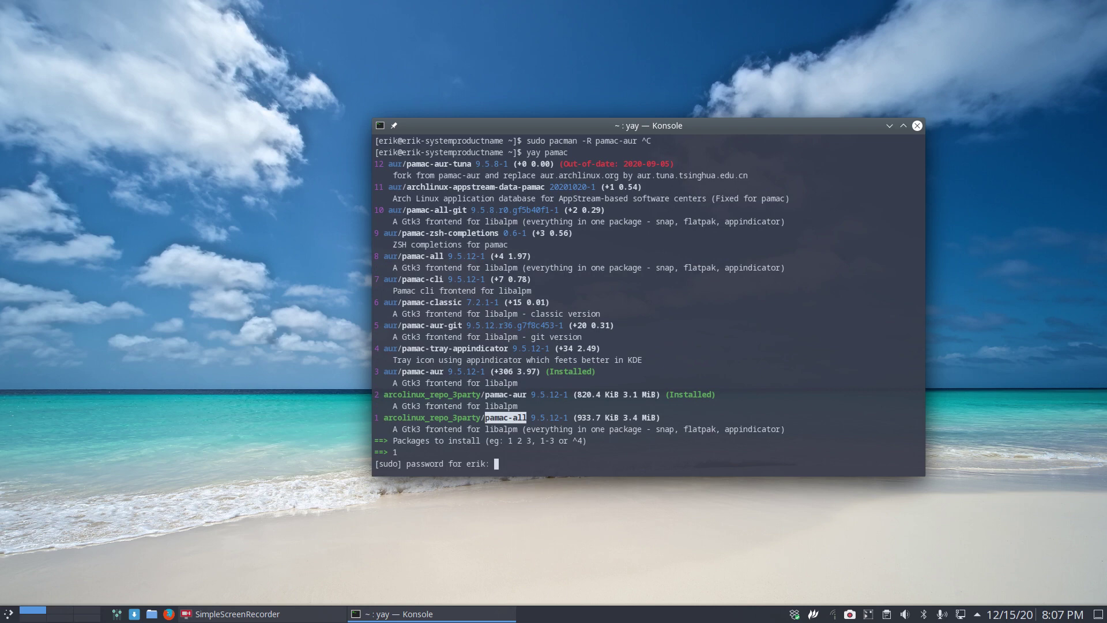
pyautogui.press('Return')
pyautogui.write('y')
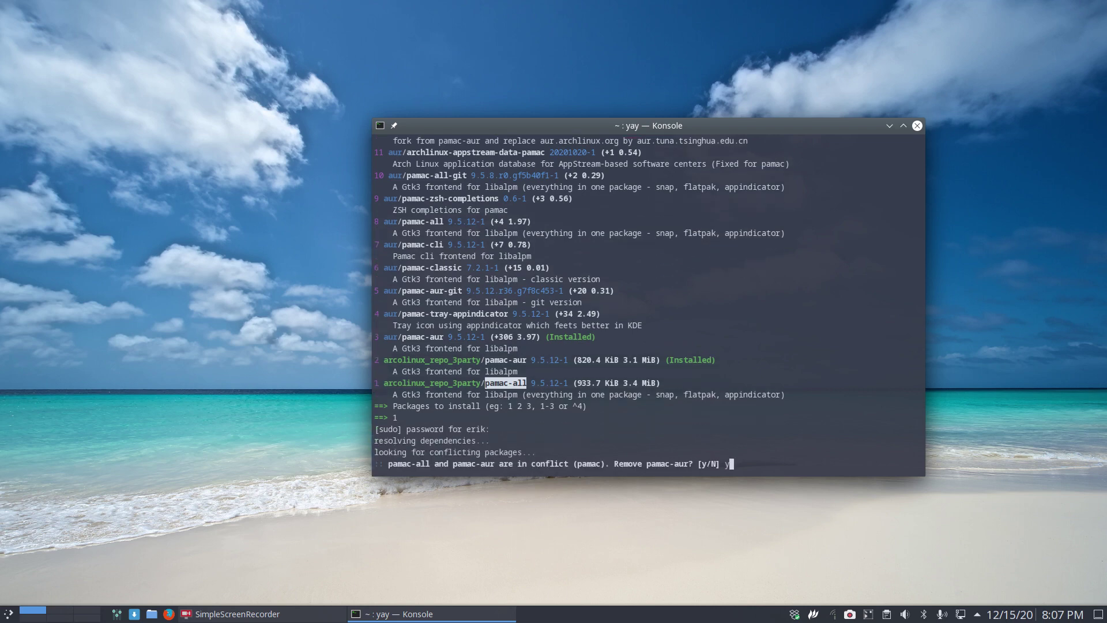
pyautogui.press('Return')
pyautogui.press('Return')
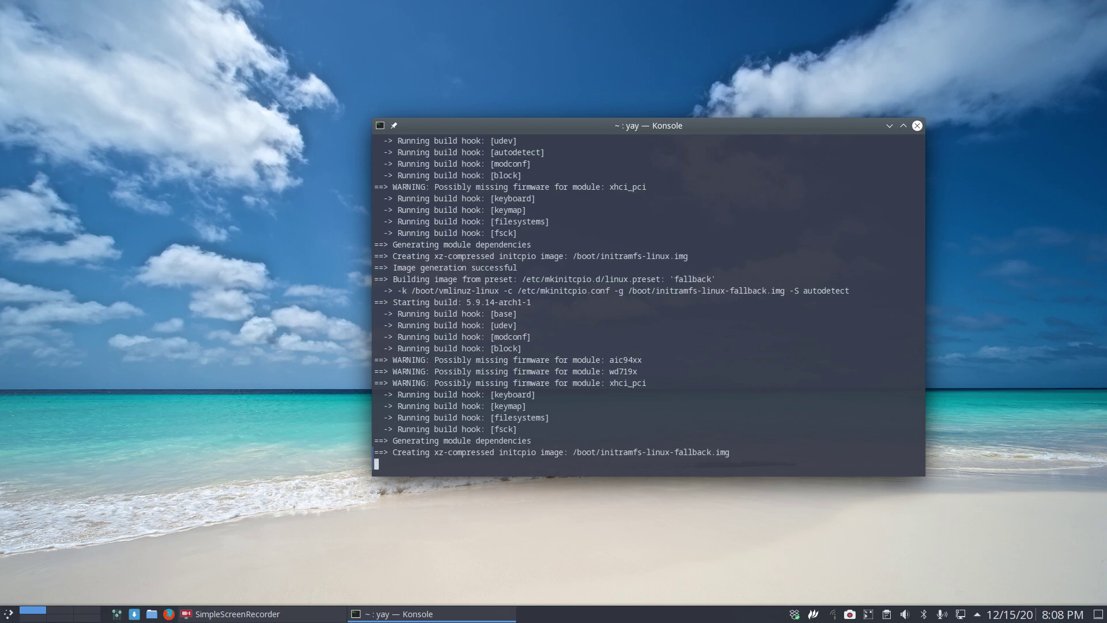
# - Move the Konsole window up and to the right while the installation runs
pyautogui.moveTo(729, 129); pyautogui.dragTo(843, 84)
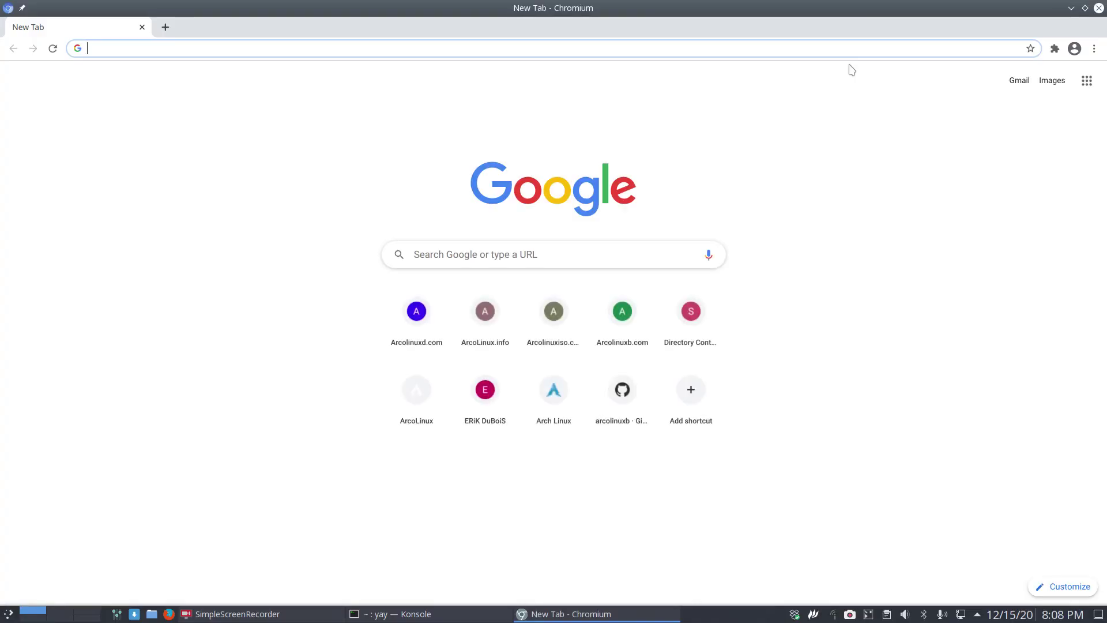
pyautogui.write('arcolinux sn')
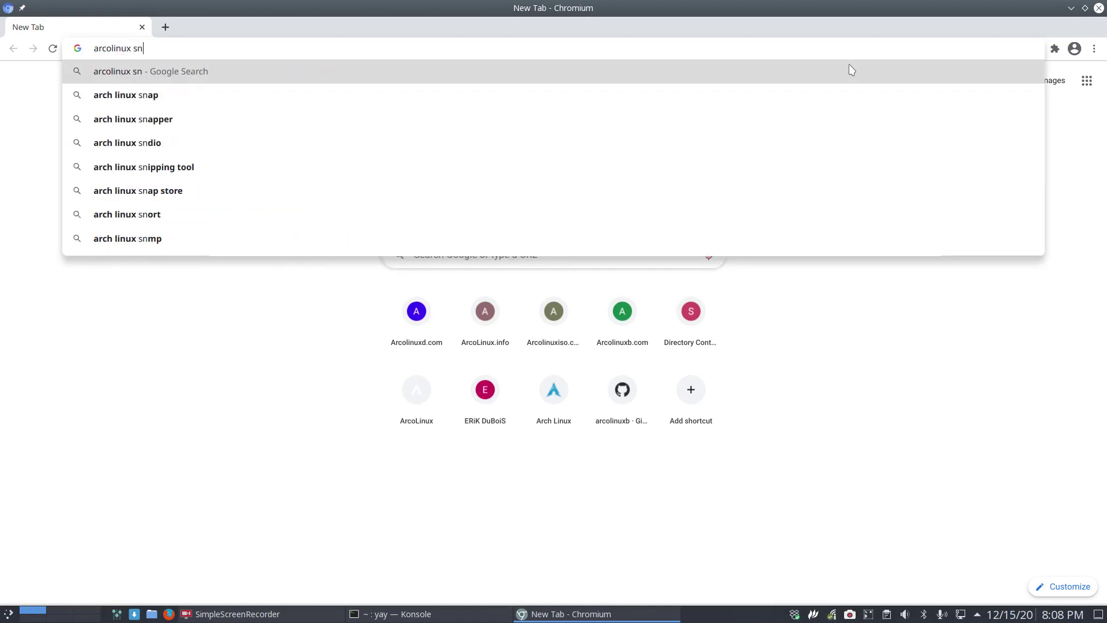
pyautogui.write('ap flatpa')
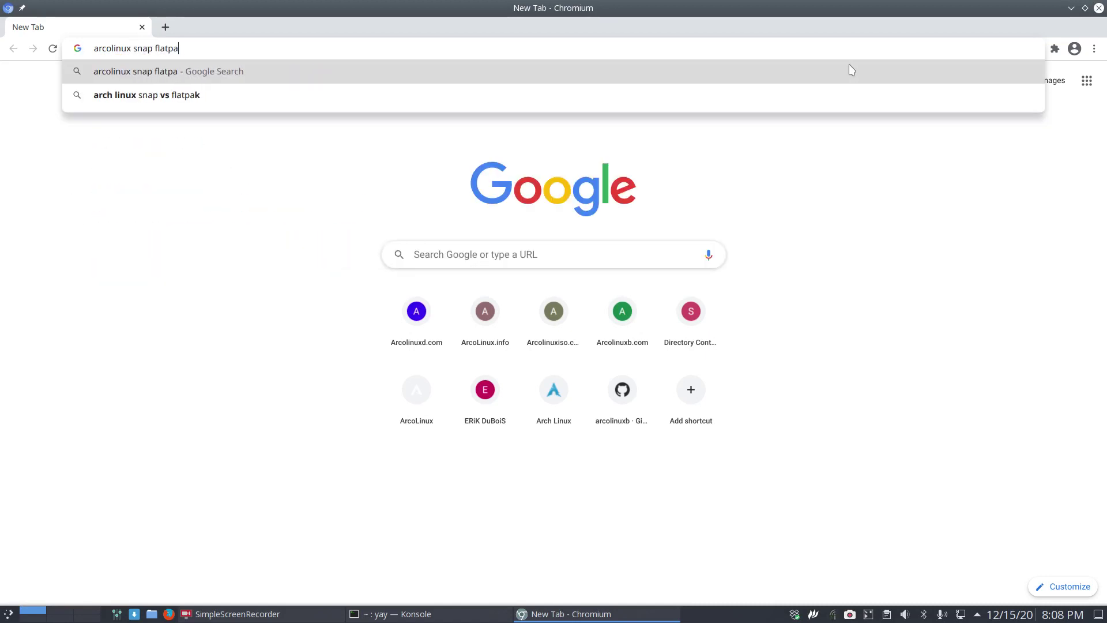
pyautogui.write('k')
# - Search Google for 'arcolinux snap flatpak', then narrow the query to 'arcolinux snap'
pyautogui.press('Return')
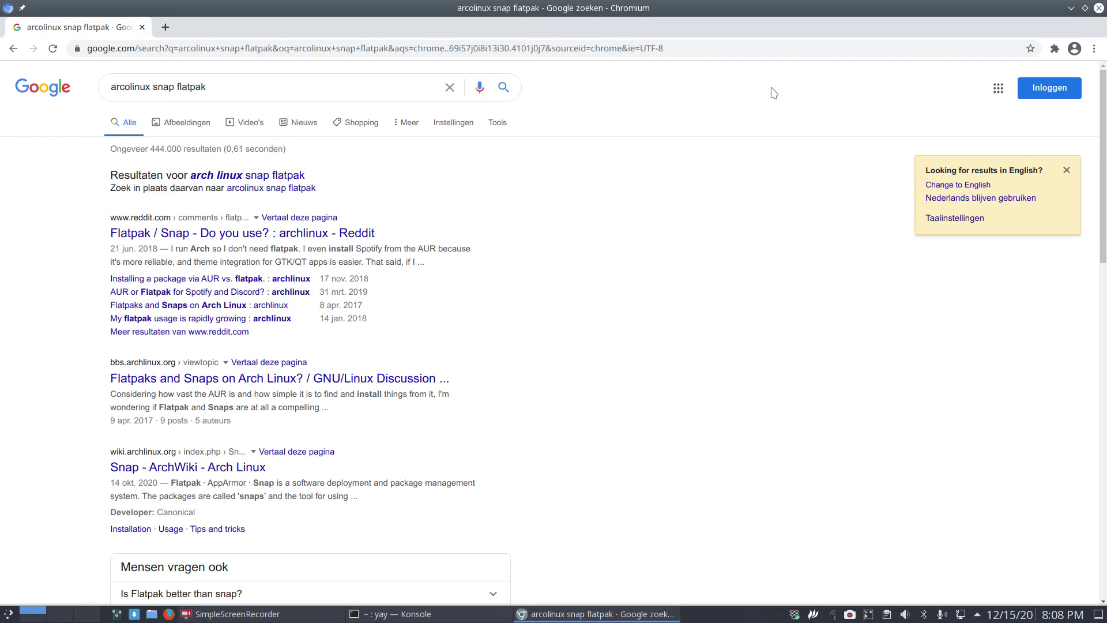
pyautogui.scroll(-3, 63, 297)
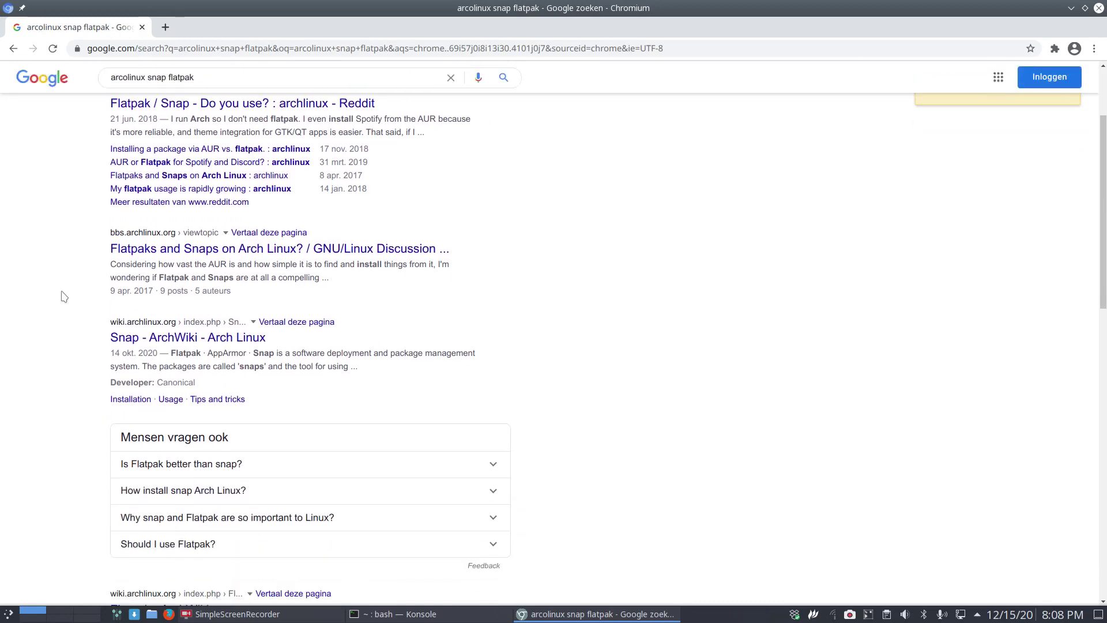
pyautogui.scroll(3, 139, 190)
pyautogui.doubleClick(187, 89)
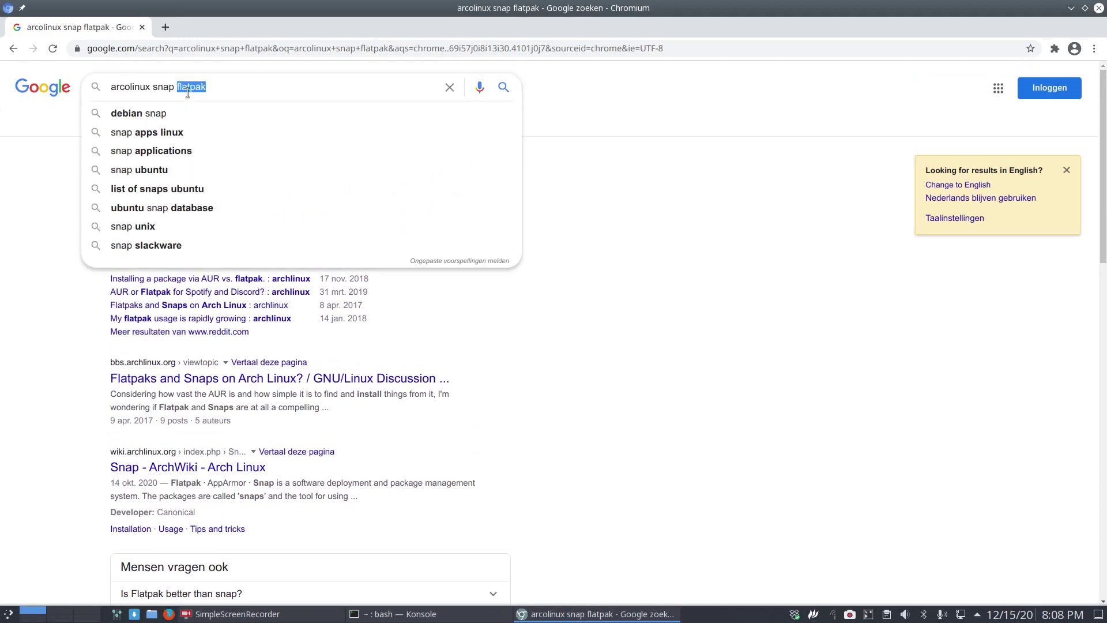
pyautogui.press('BackSpace')
pyautogui.press('Return')
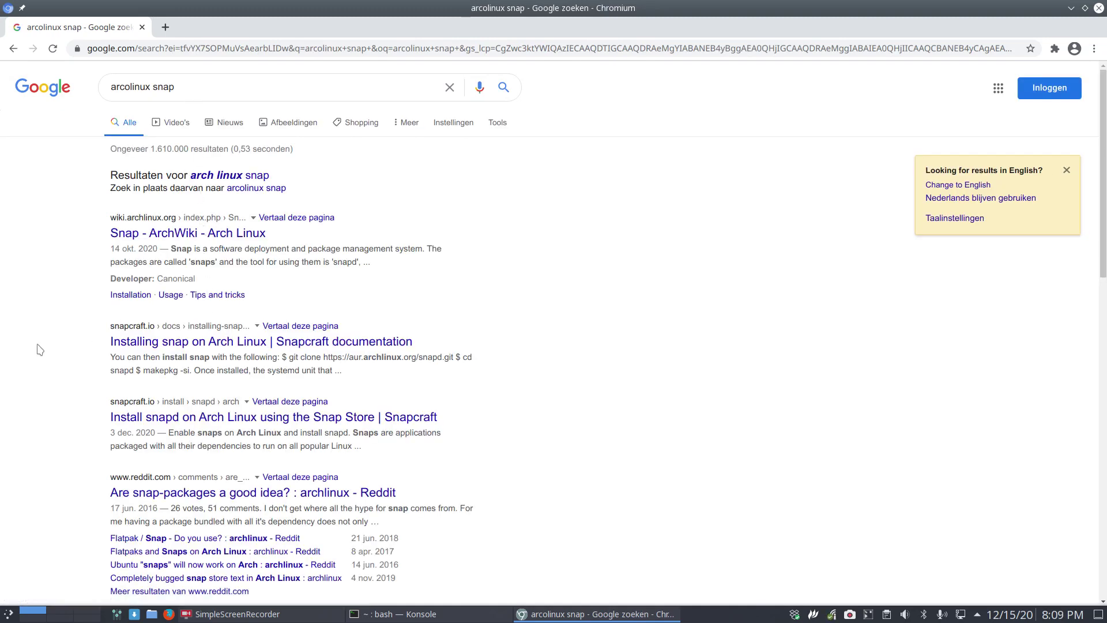
pyautogui.scroll(-2, 38, 350)
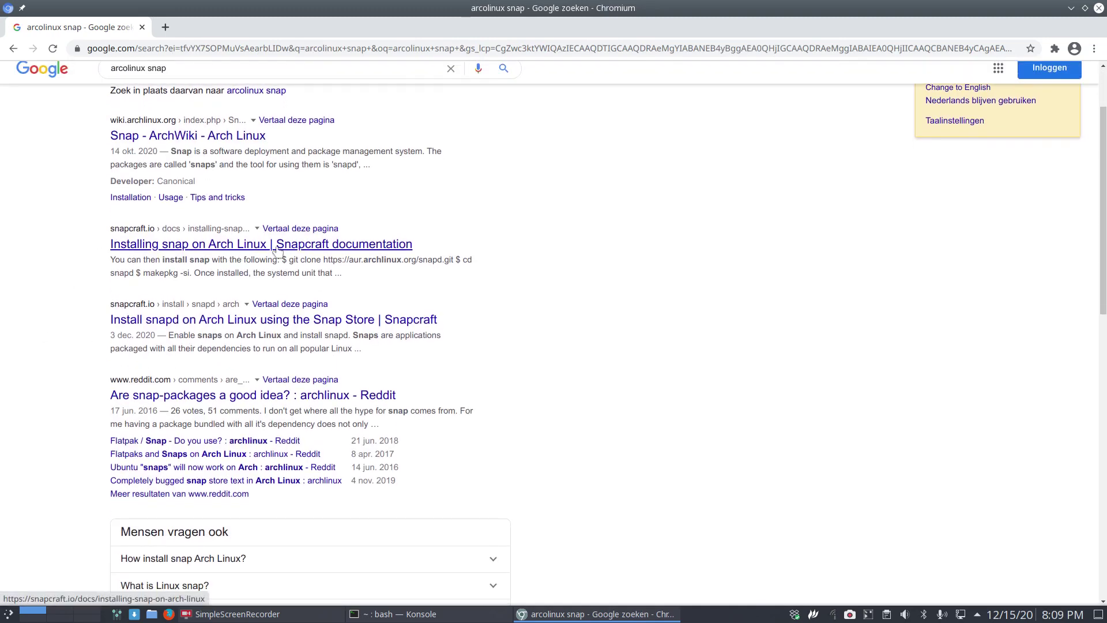
pyautogui.scroll(-2, 54, 409)
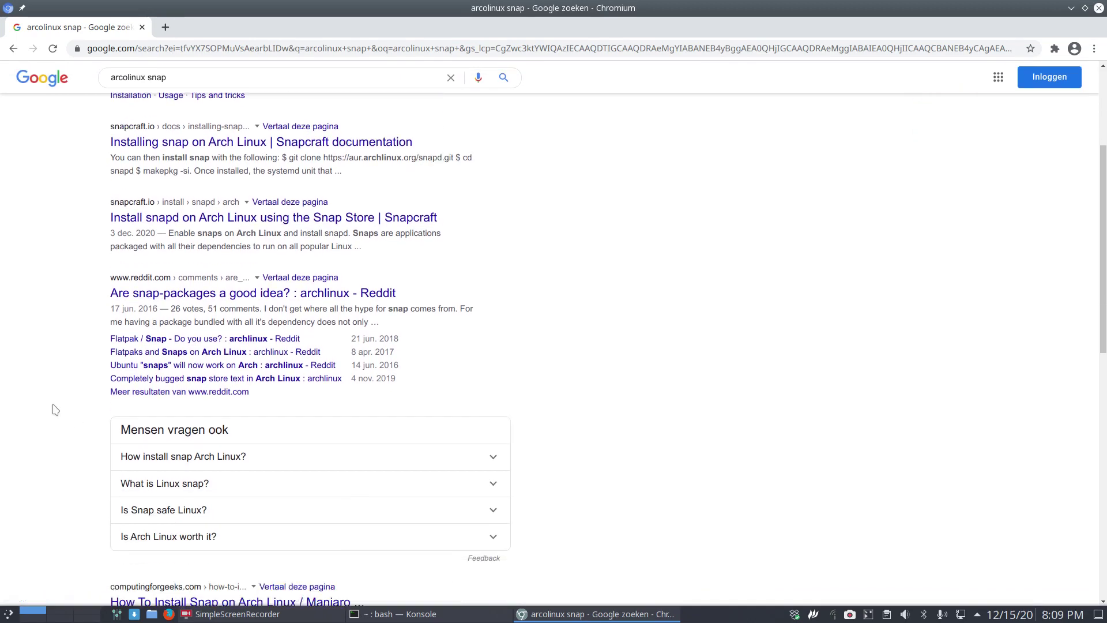
pyautogui.scroll(-1, 54, 409)
pyautogui.scroll(-3, 53, 409)
pyautogui.scroll(-5, 54, 409)
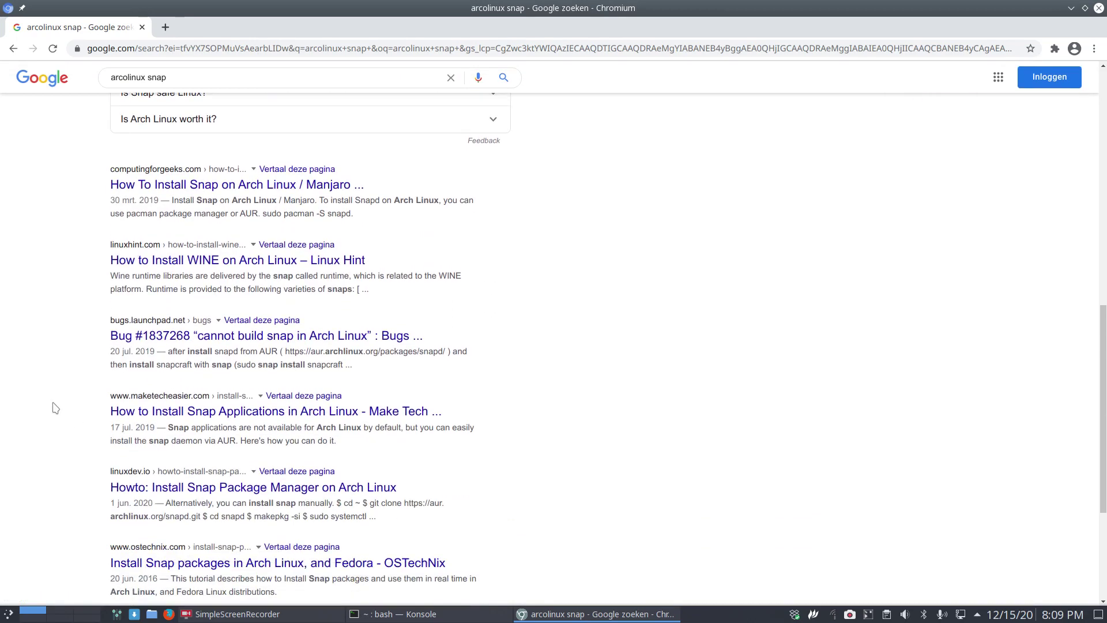
pyautogui.scroll(-1, 55, 408)
pyautogui.scroll(-3, 55, 407)
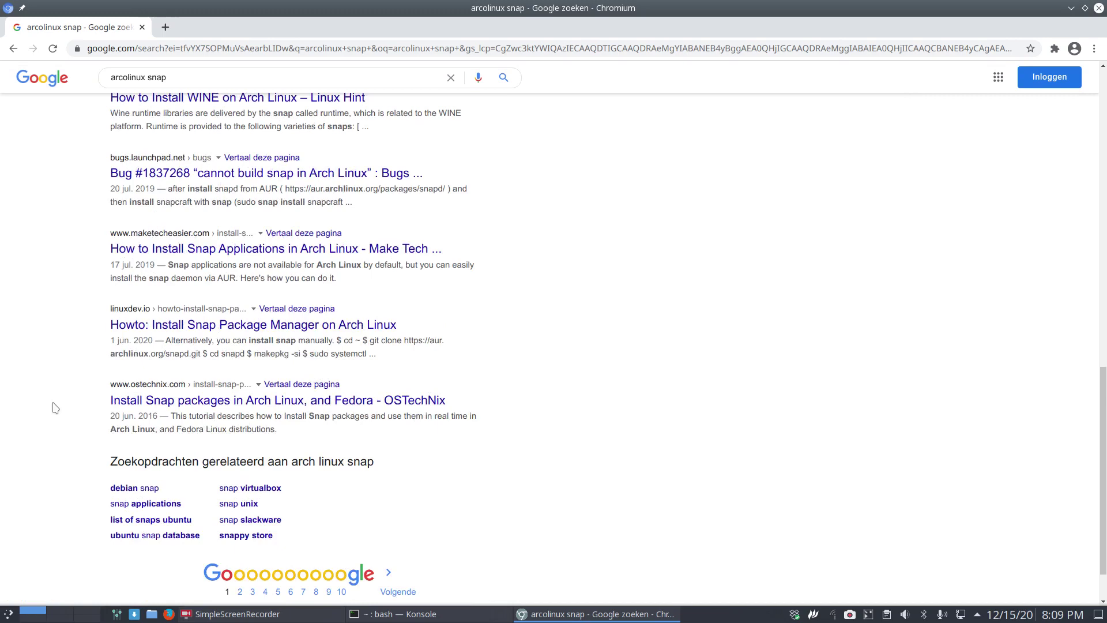
pyautogui.scroll(2, 54, 407)
pyautogui.scroll(10, 54, 407)
pyautogui.scroll(2, 53, 407)
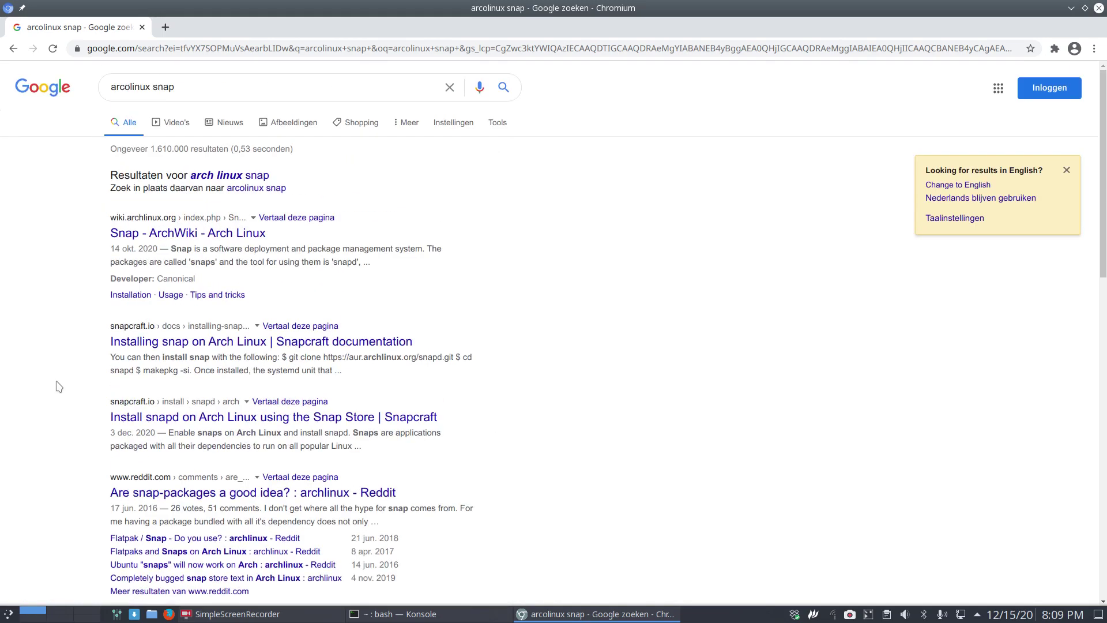
# - Open arcolinux.com and search the site for 'snap'
pyautogui.moveTo(197, 84); pyautogui.dragTo(106, 87)
pyautogui.click(156, 50)
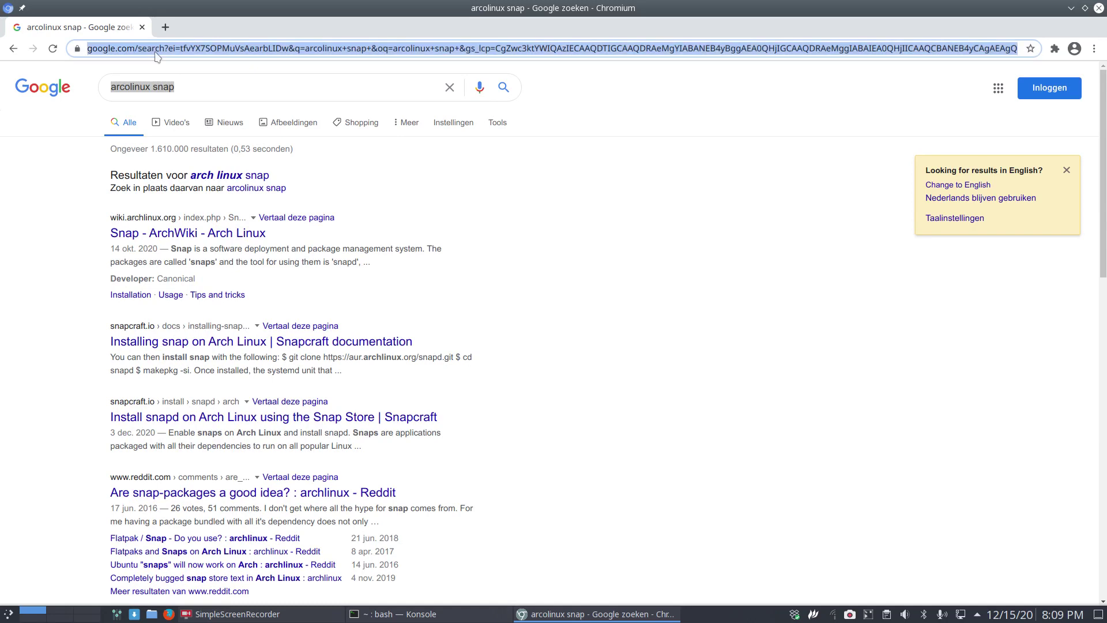
pyautogui.write('arcolinux')
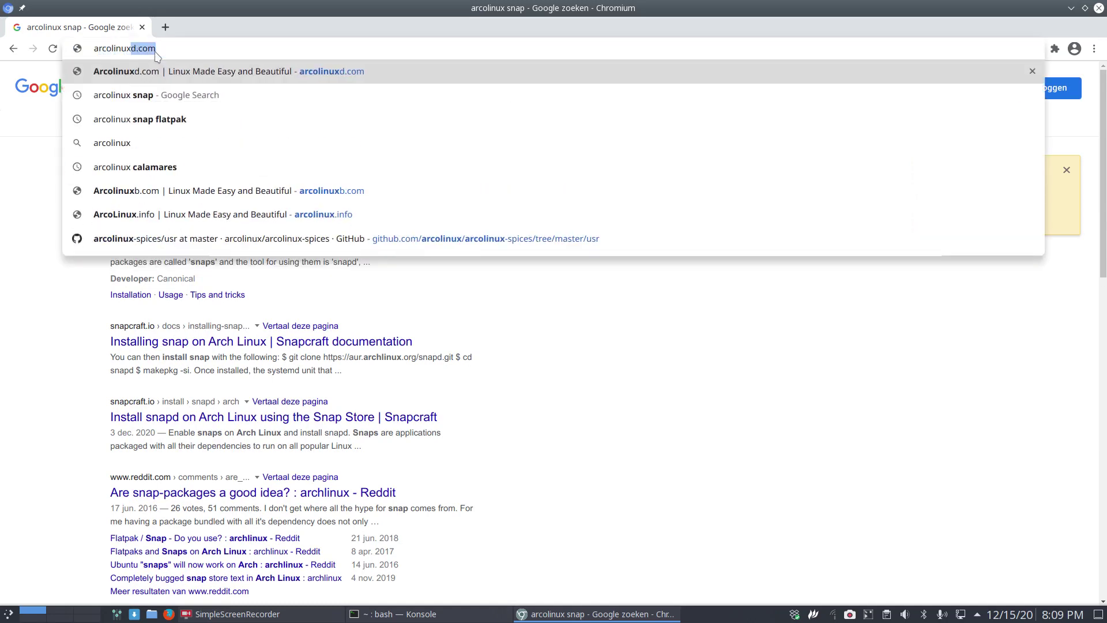
pyautogui.write('.co')
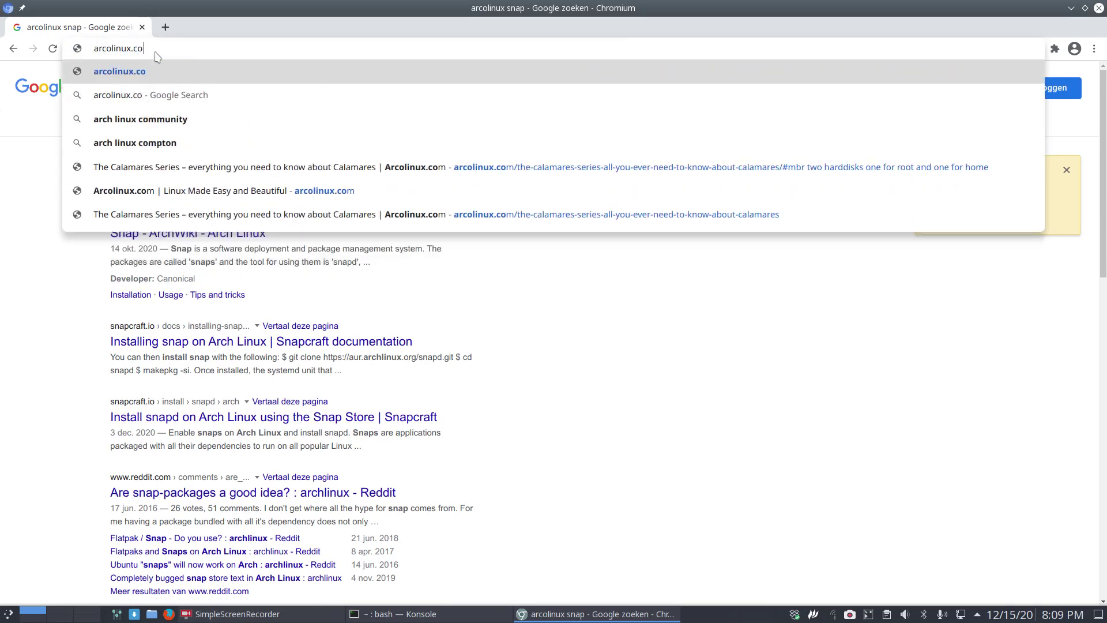
pyautogui.write('m')
pyautogui.press('Return')
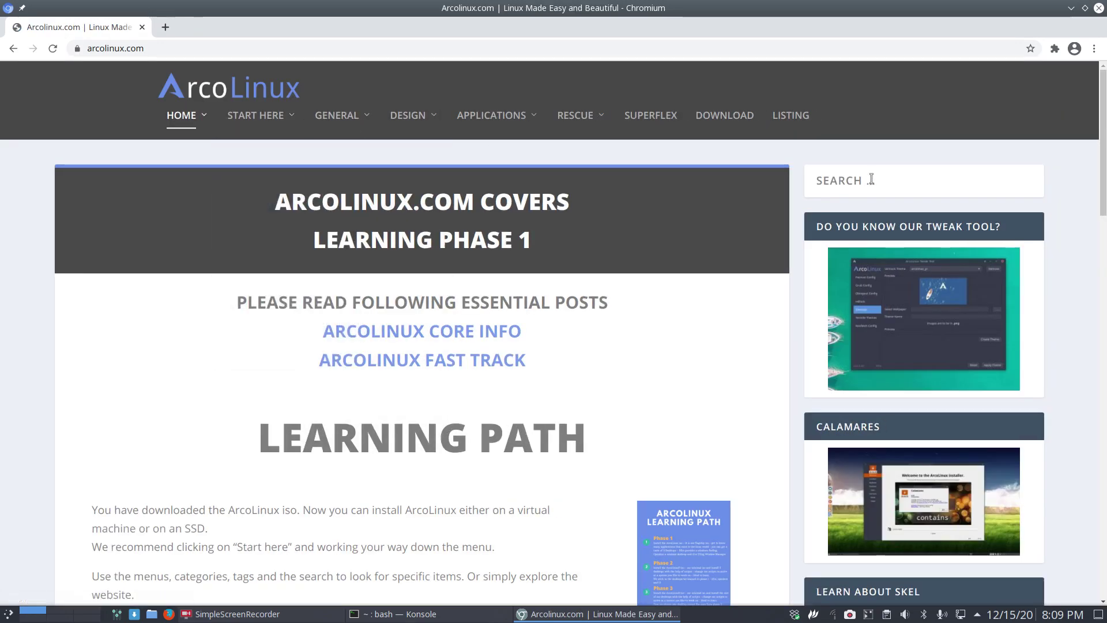
pyautogui.click(866, 181)
pyautogui.write('snap')
pyautogui.press('Return')
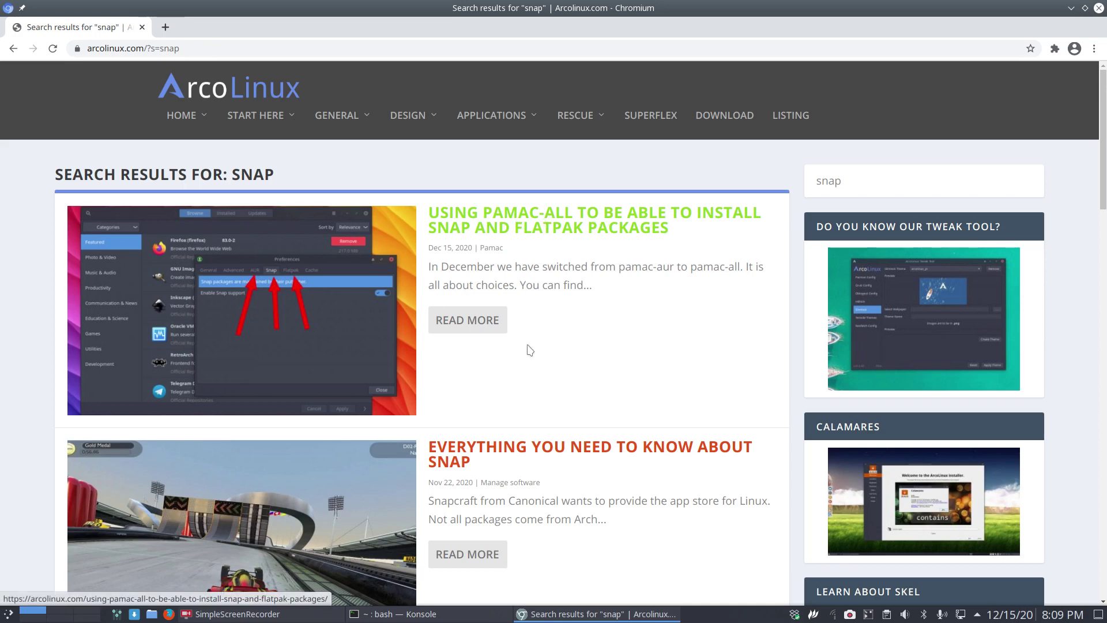
pyautogui.scroll(-3, 696, 448)
pyautogui.scroll(-3, 691, 430)
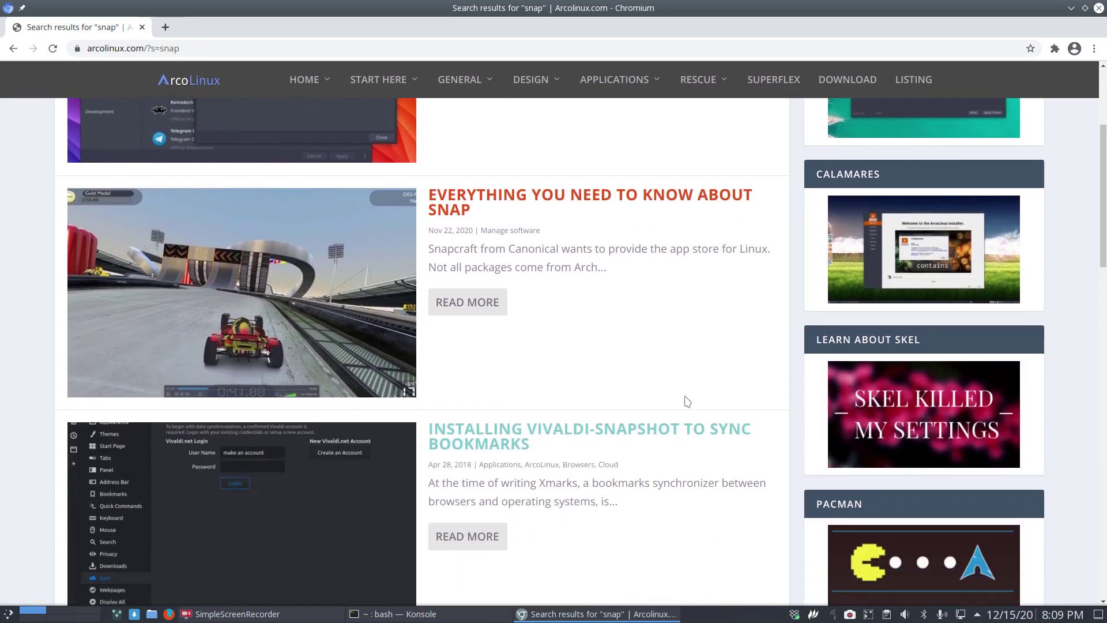
pyautogui.scroll(-3, 663, 476)
pyautogui.scroll(5, 664, 479)
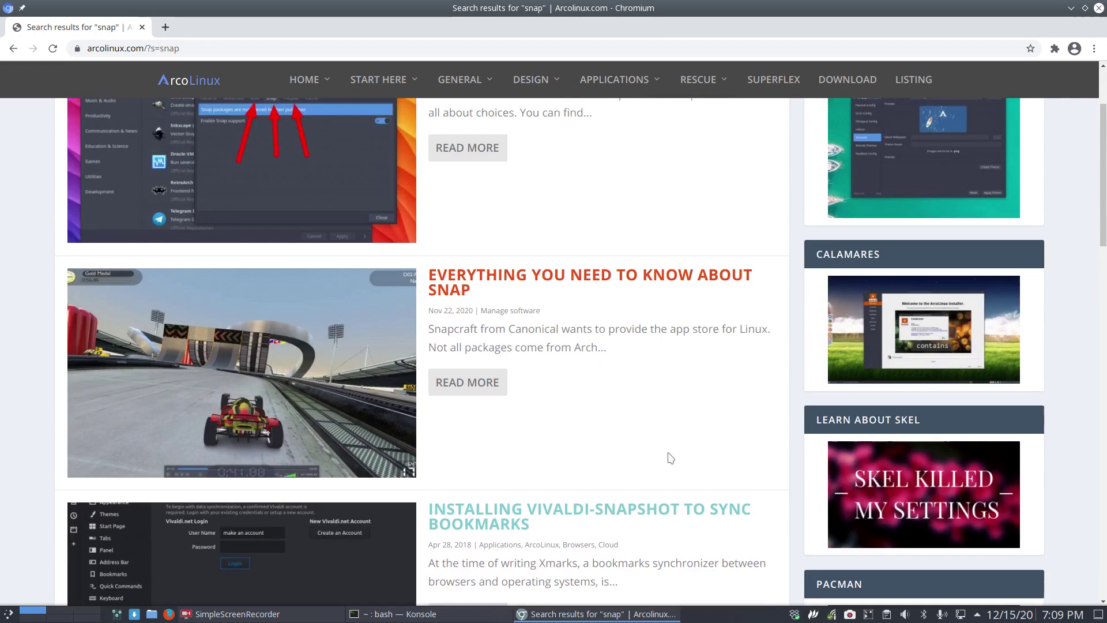
pyautogui.scroll(5, 667, 457)
# - Search the ArcoLinux site for 'flatpak' instead, and open a new blank tab
pyautogui.doubleClick(805, 181)
pyautogui.write('f')
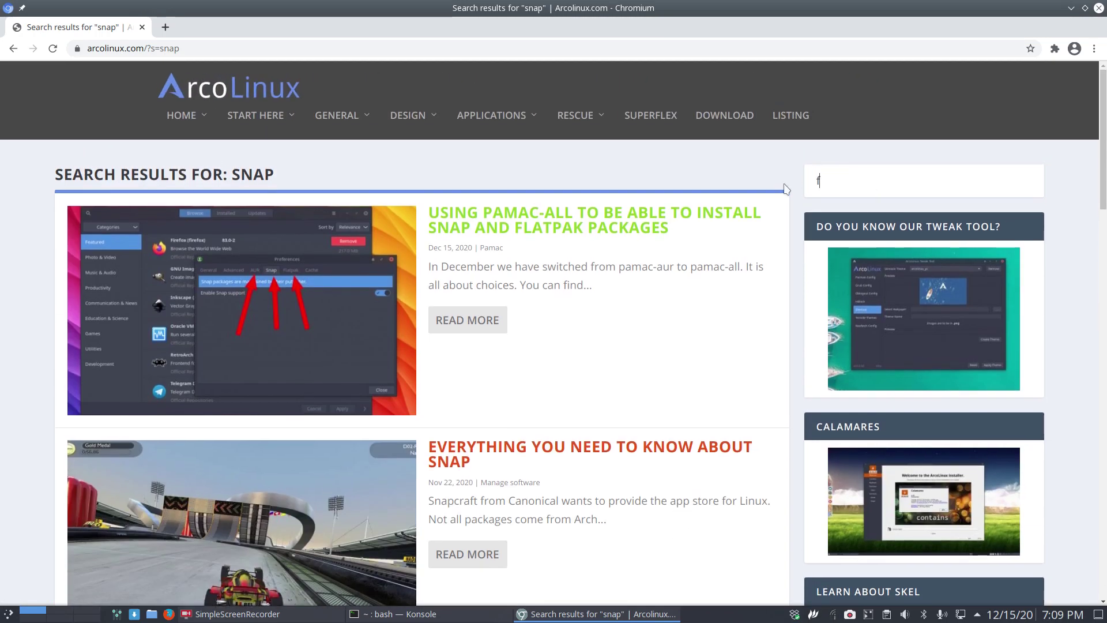
pyautogui.write('lap')
pyautogui.press('BackSpace')
pyautogui.press('BackSpace')
pyautogui.write('t')
pyautogui.write('pak')
pyautogui.press('Return')
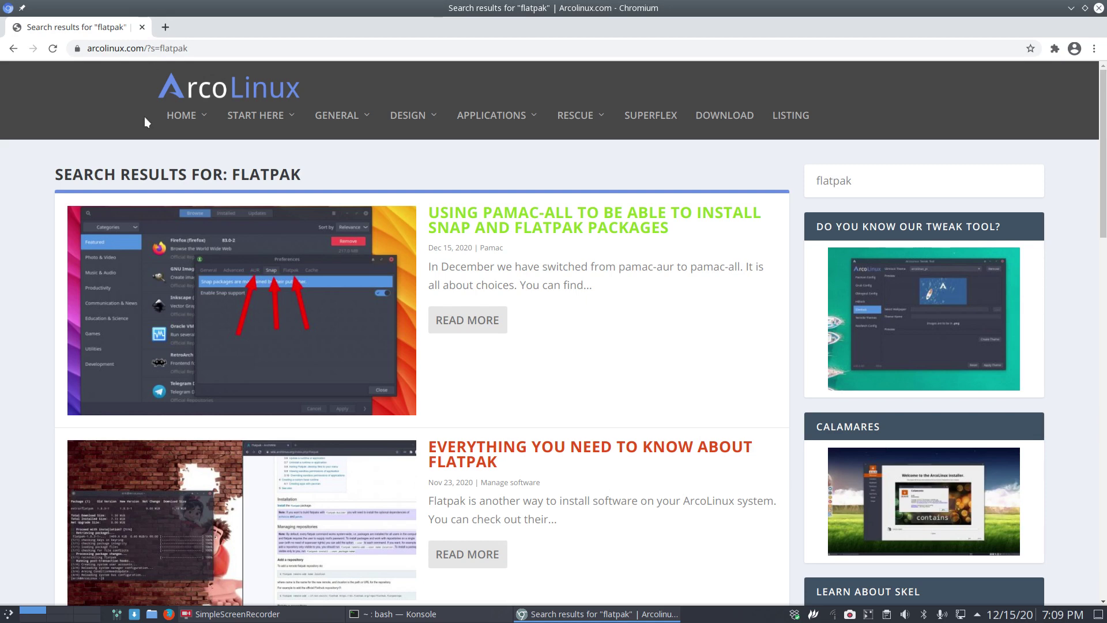
pyautogui.moveTo(241, 311)
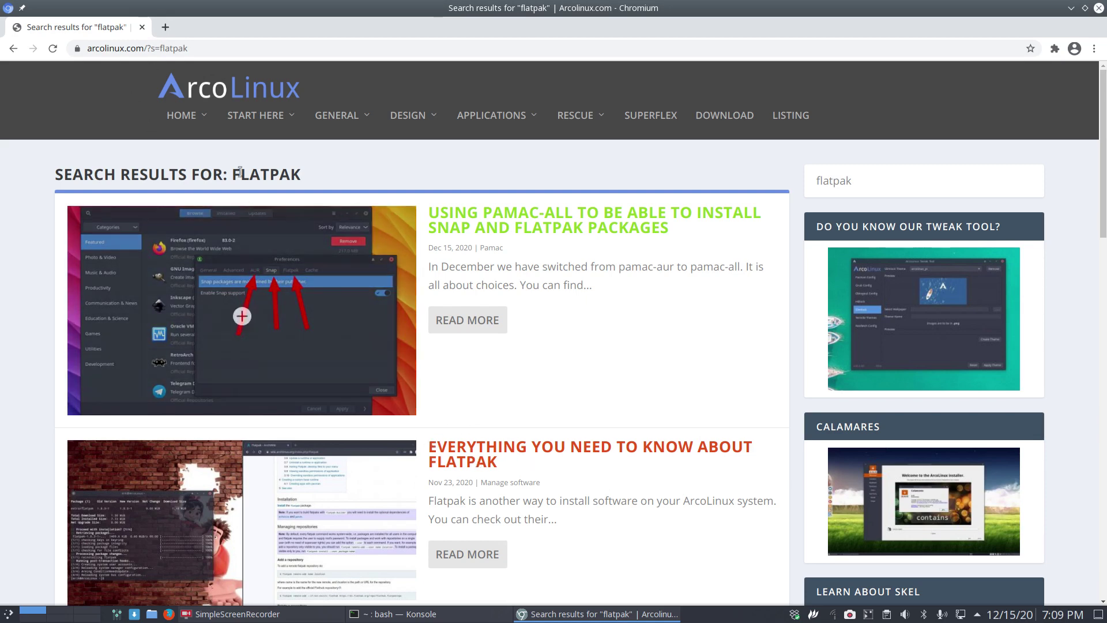
pyautogui.scroll(-1, 240, 173)
pyautogui.hotkey('ctrl', 't')
# - Search Google for 'youtube arcolinux snap', then minimize Chromium
pyautogui.click(181, 47)
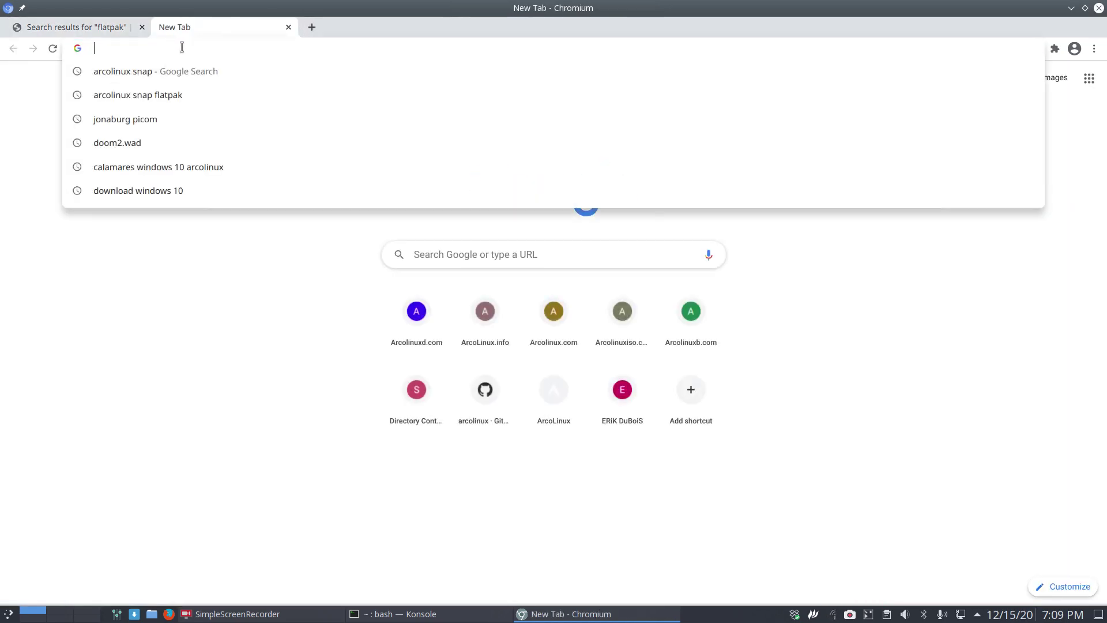
pyautogui.write('you')
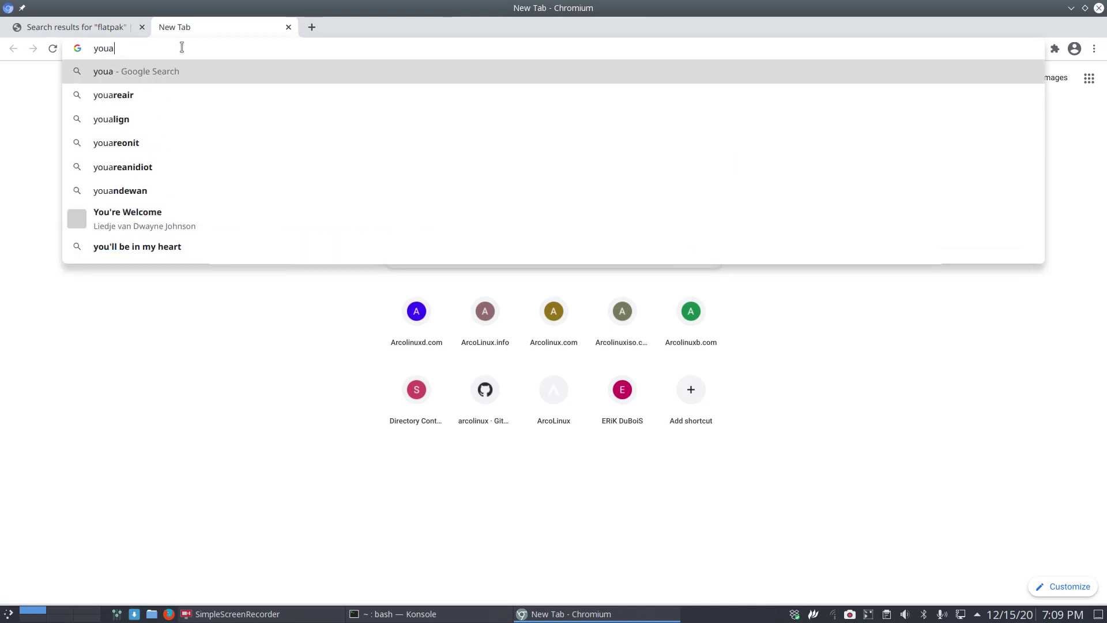
pyautogui.write('tube')
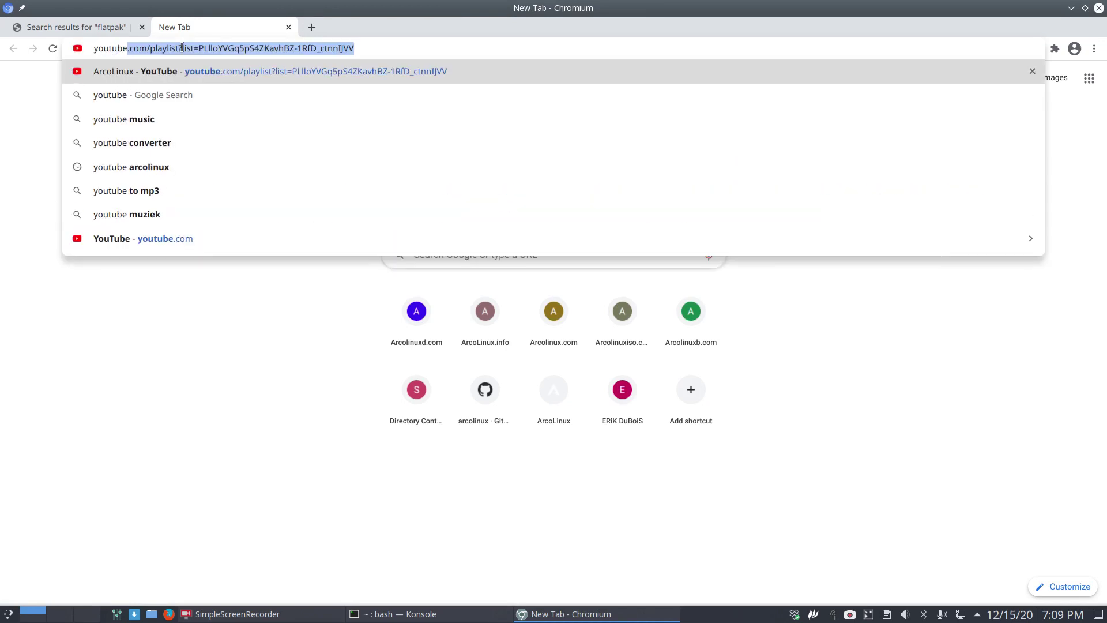
pyautogui.write(' arcolinux s')
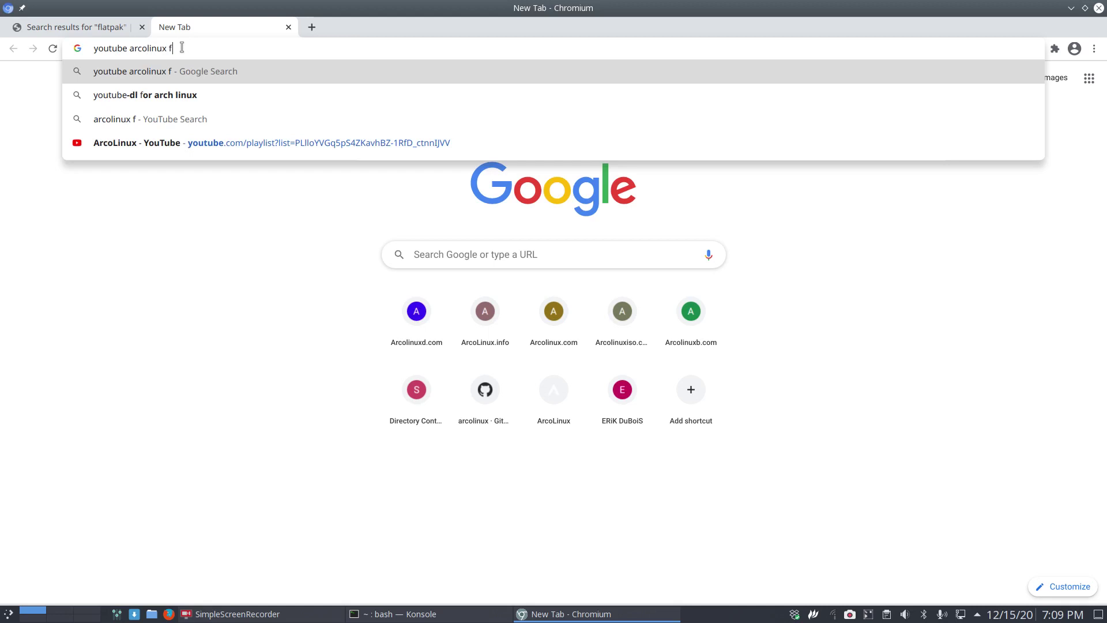
pyautogui.write('nap')
pyautogui.press('Return')
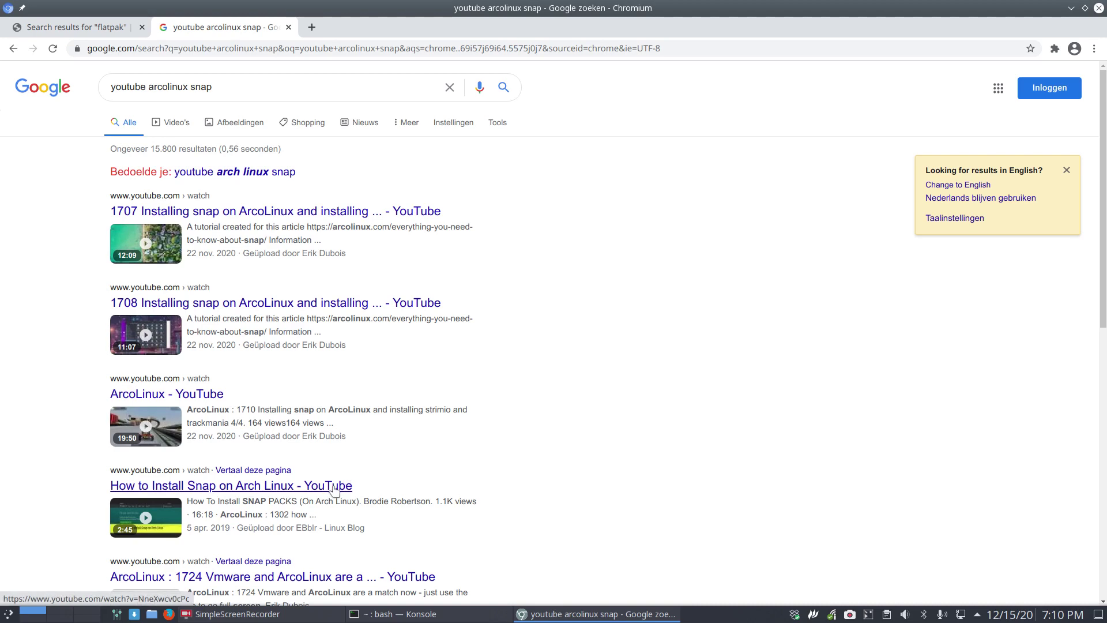
pyautogui.click(1070, 9)
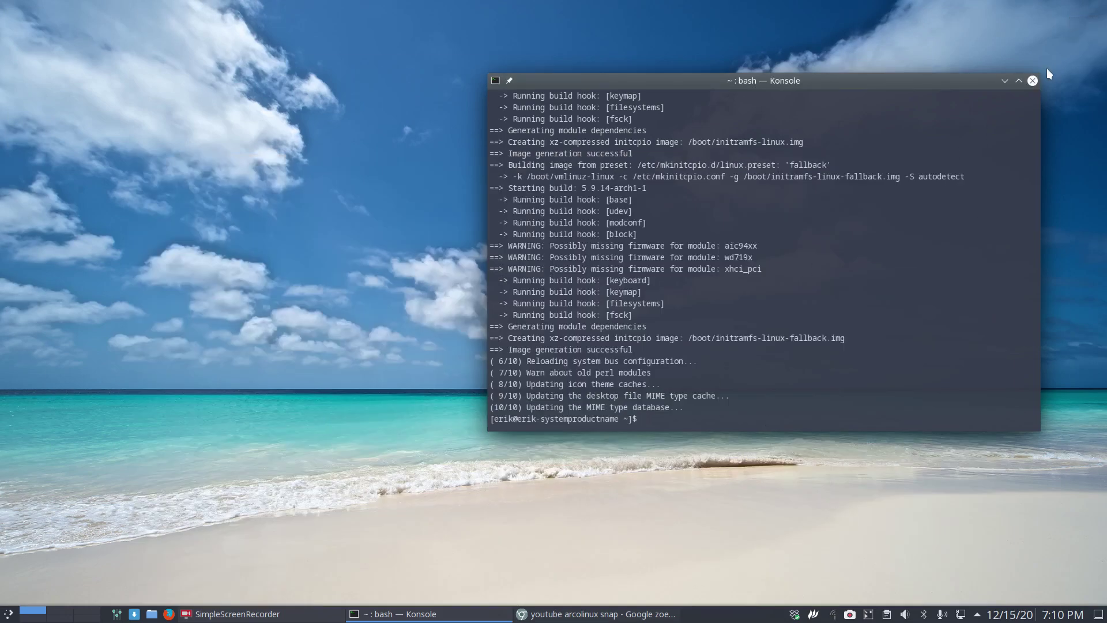
# - Close the terminal and launch Software Update from the application launcher
pyautogui.click(1031, 80)
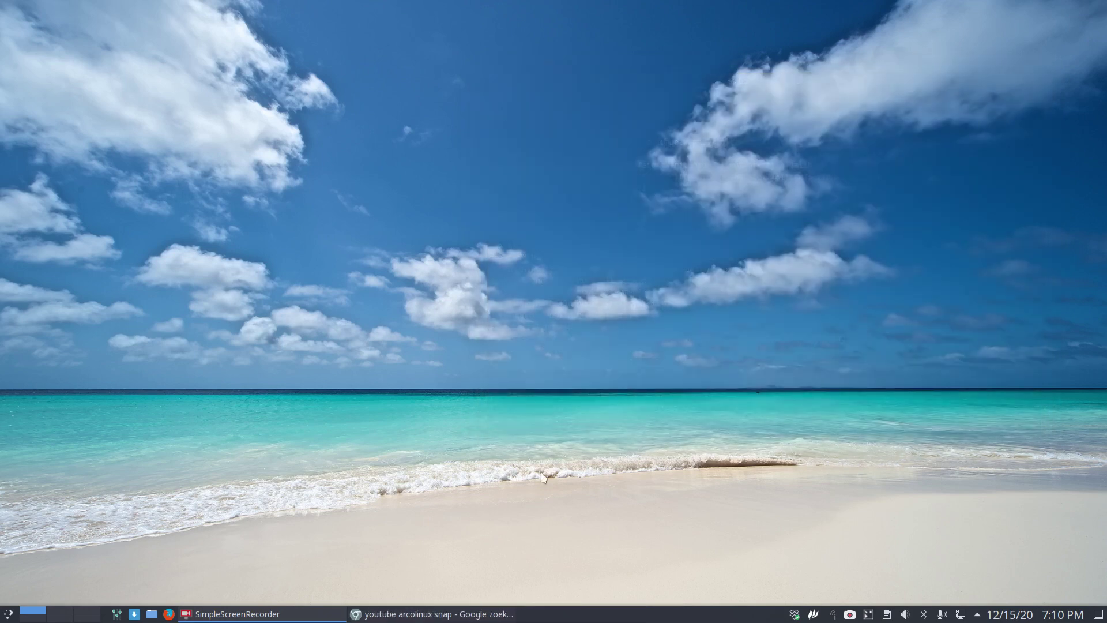
pyautogui.click(11, 614)
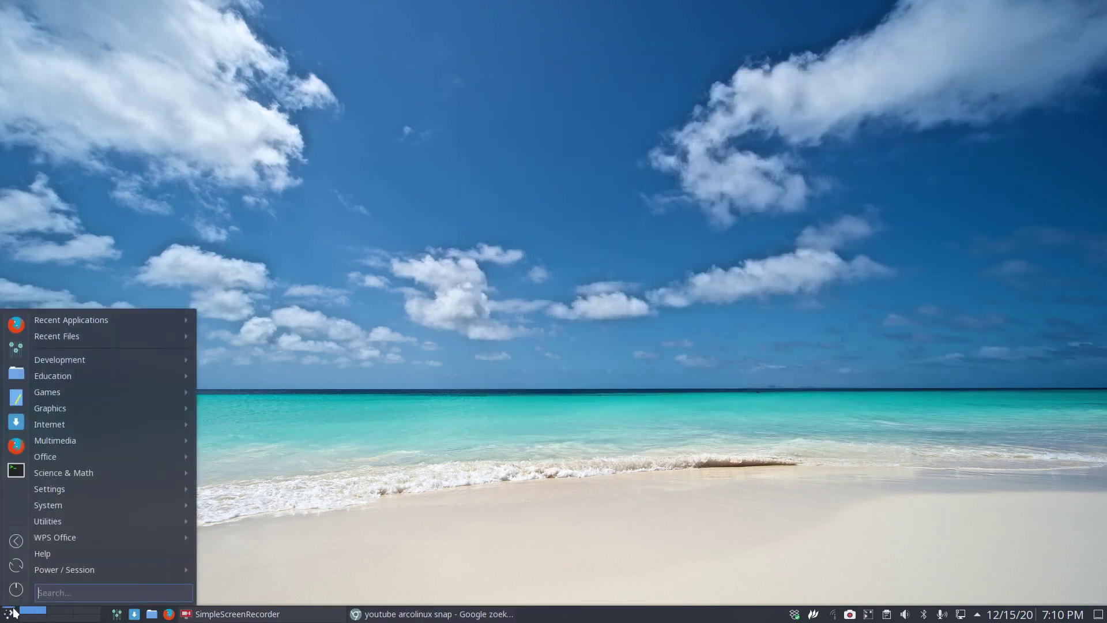
pyautogui.write('upd')
pyautogui.press('Return')
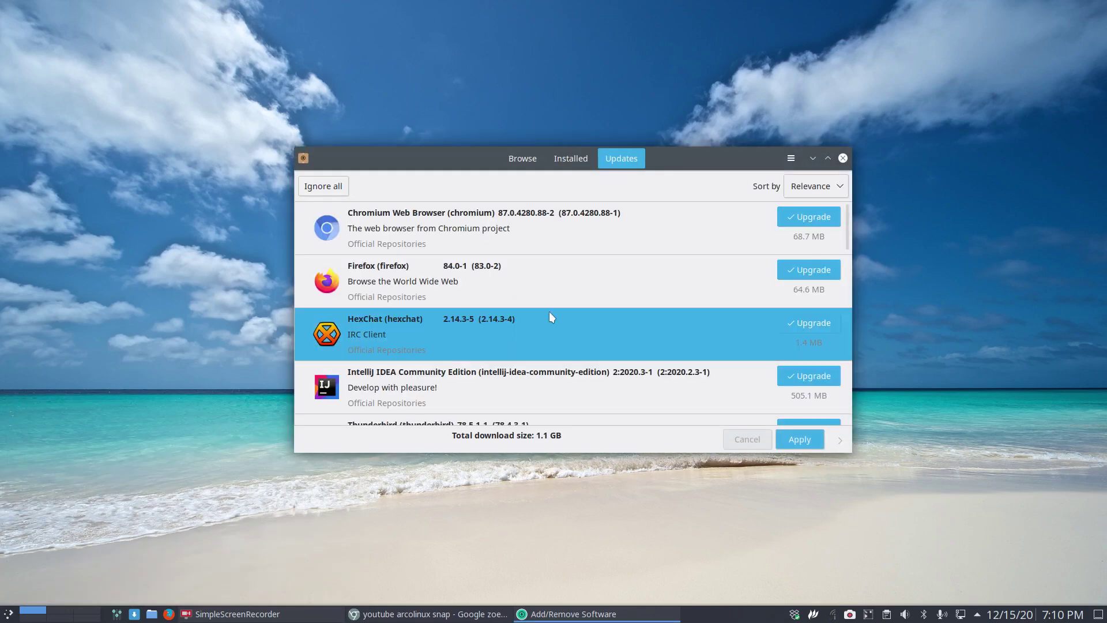
# - Enable Snap and Flatpak support in Pamac preferences after authenticating
pyautogui.click(791, 158)
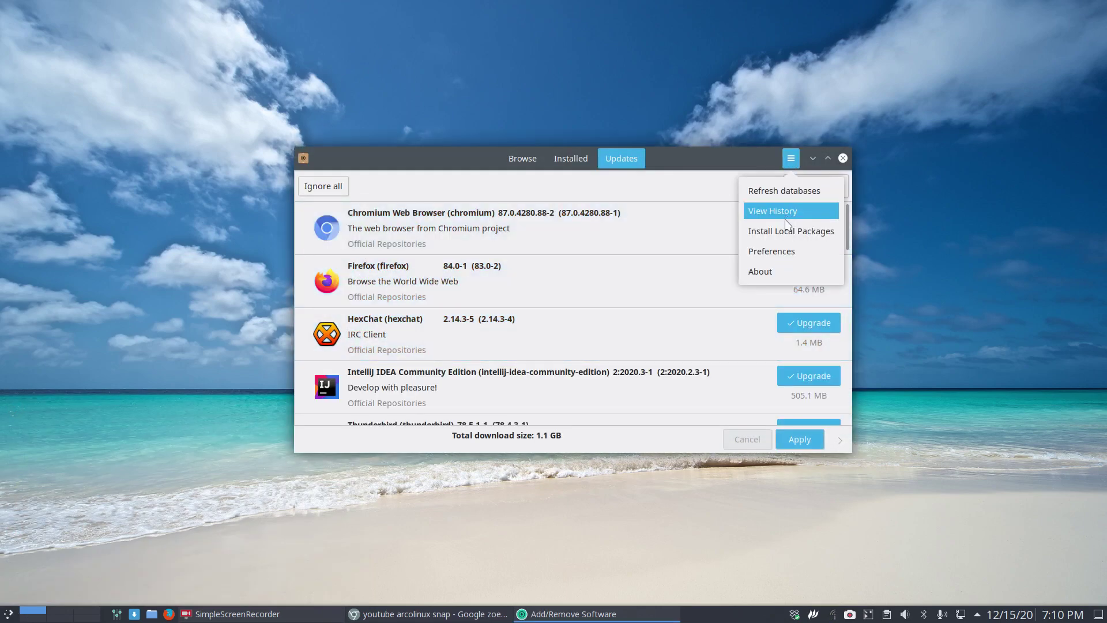
pyautogui.click(785, 252)
pyautogui.write('****')
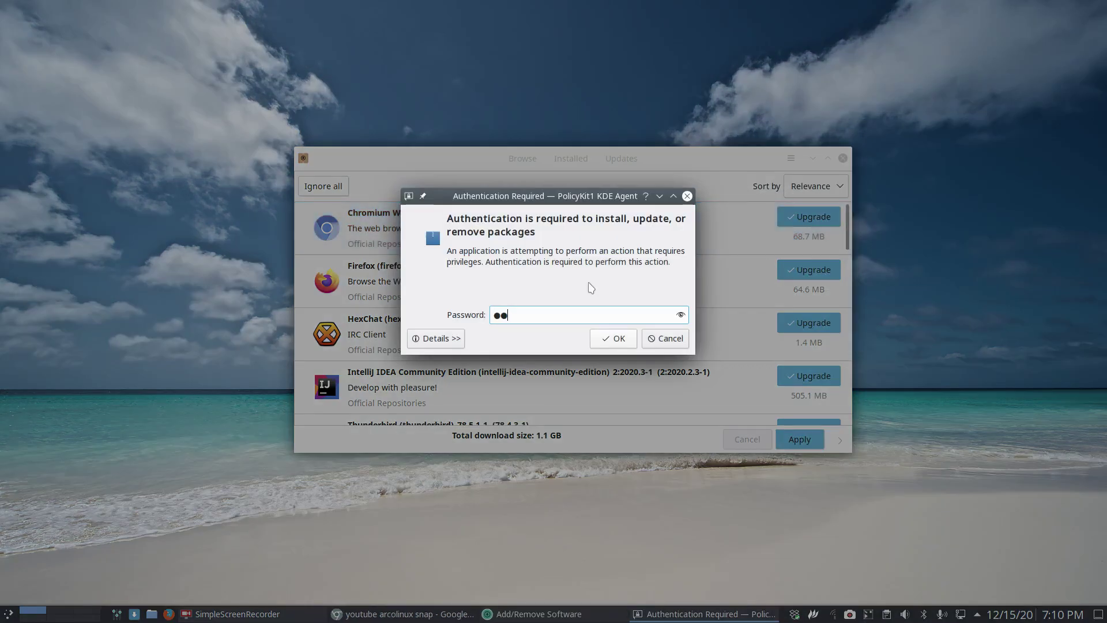
pyautogui.press('Return')
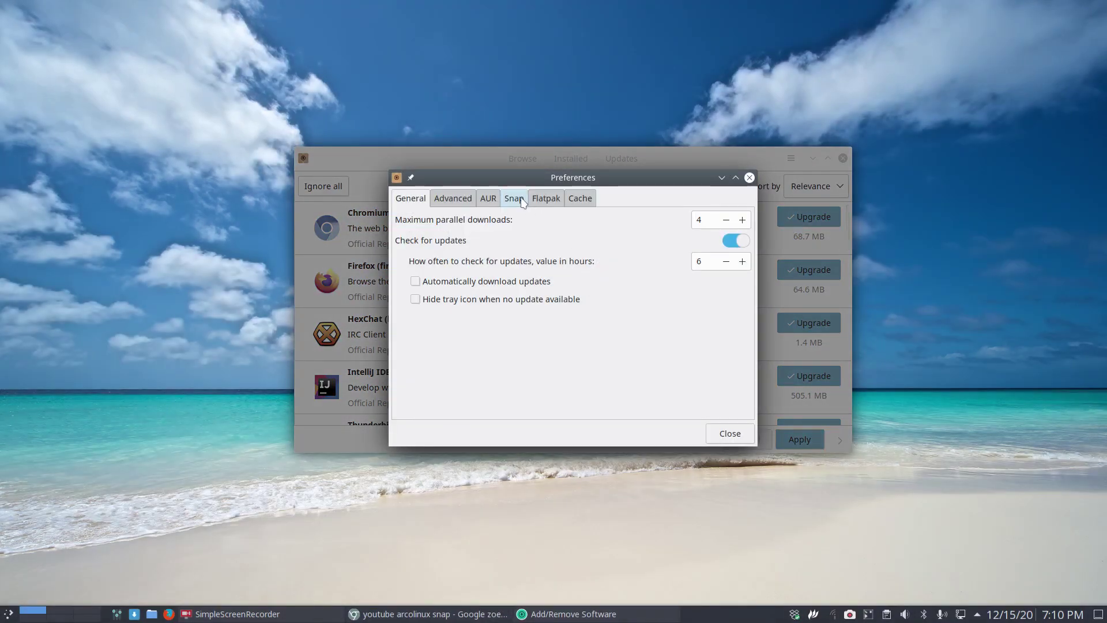
pyautogui.click(518, 199)
pyautogui.click(732, 244)
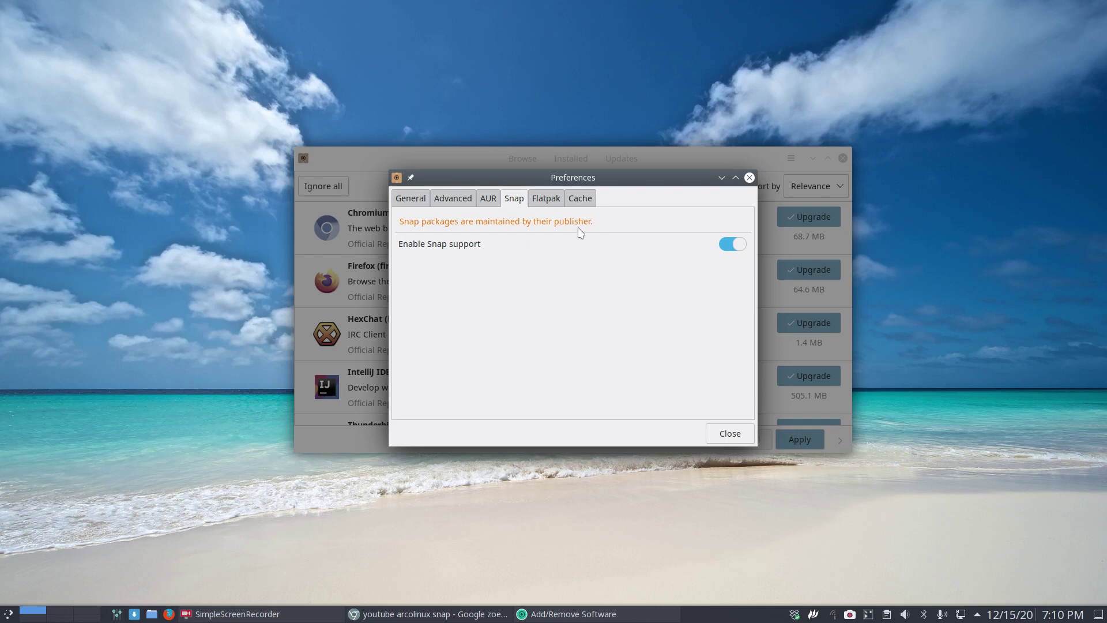
pyautogui.click(548, 199)
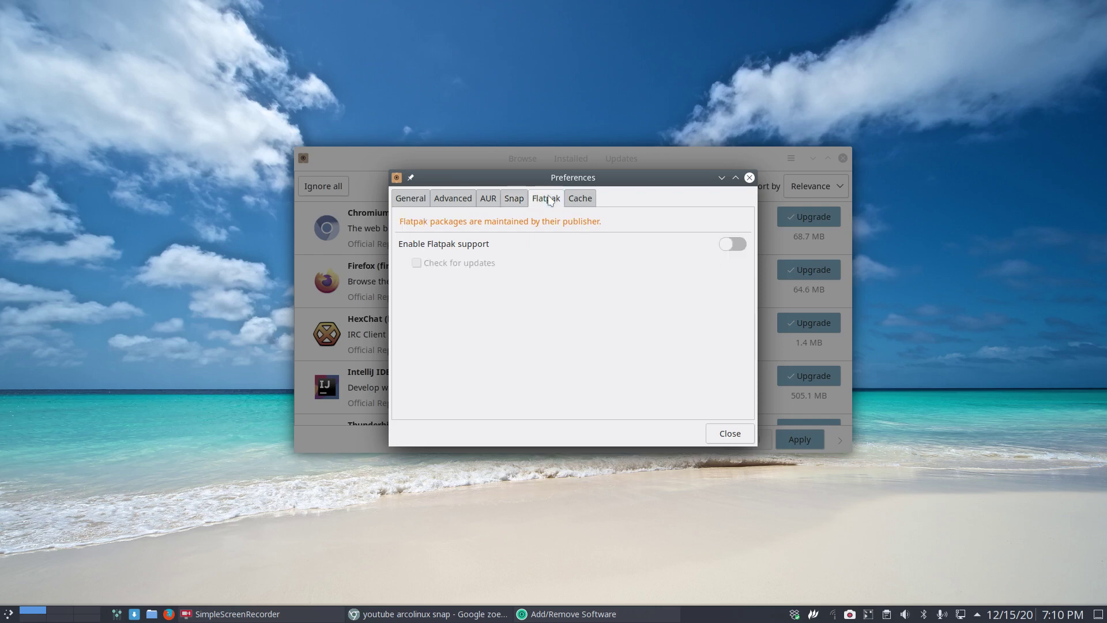
pyautogui.click(734, 247)
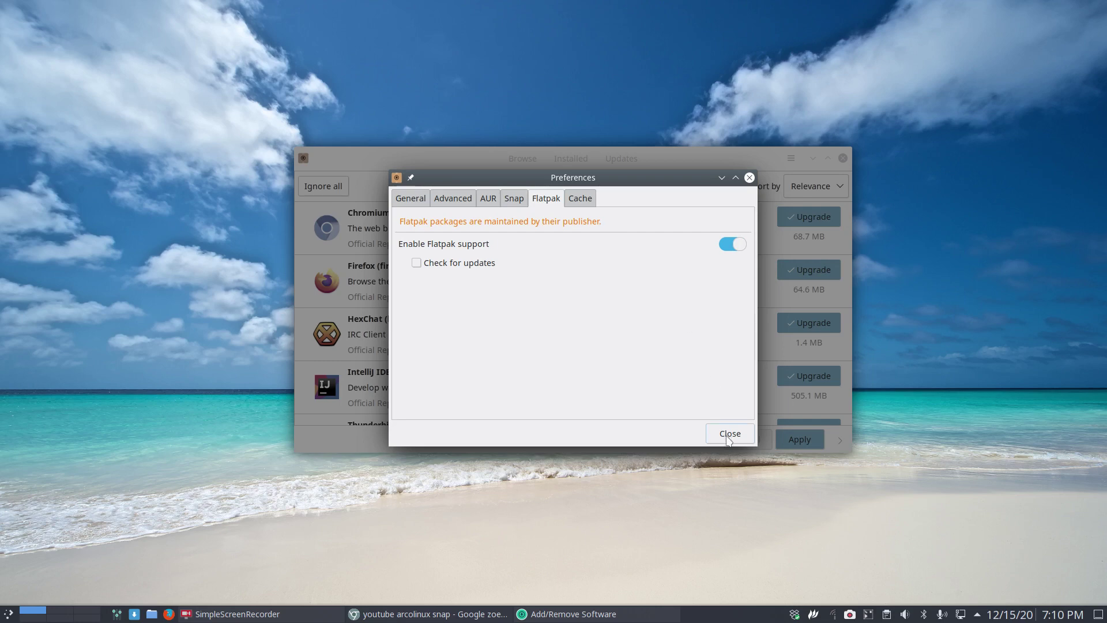
pyautogui.click(729, 434)
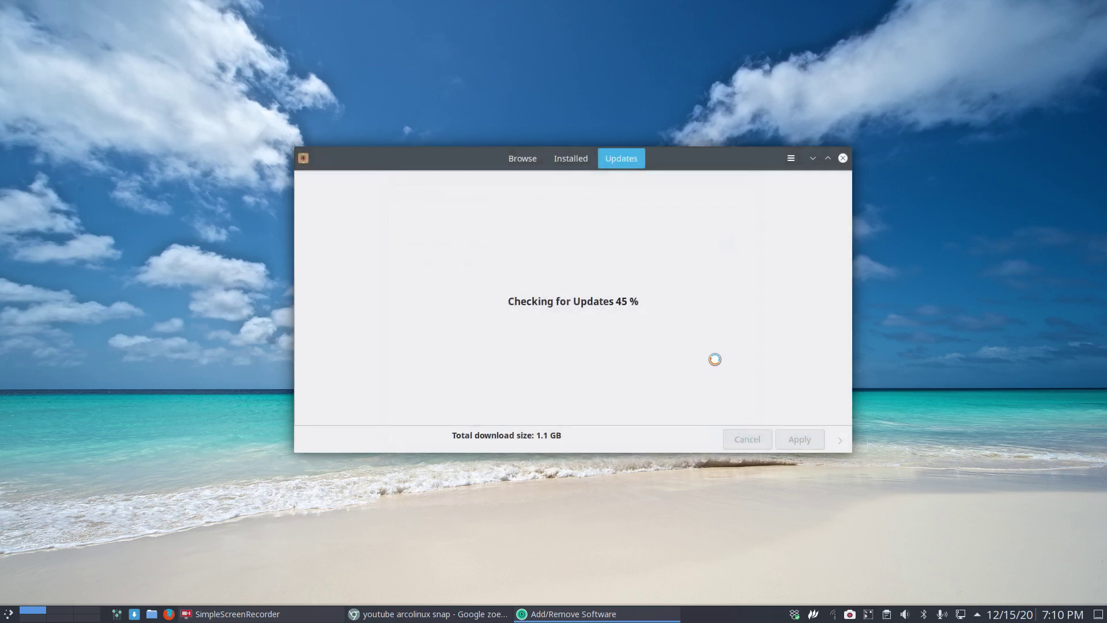
# - Search the packages for 'trackmani' and filter the results to Snap
pyautogui.click(513, 156)
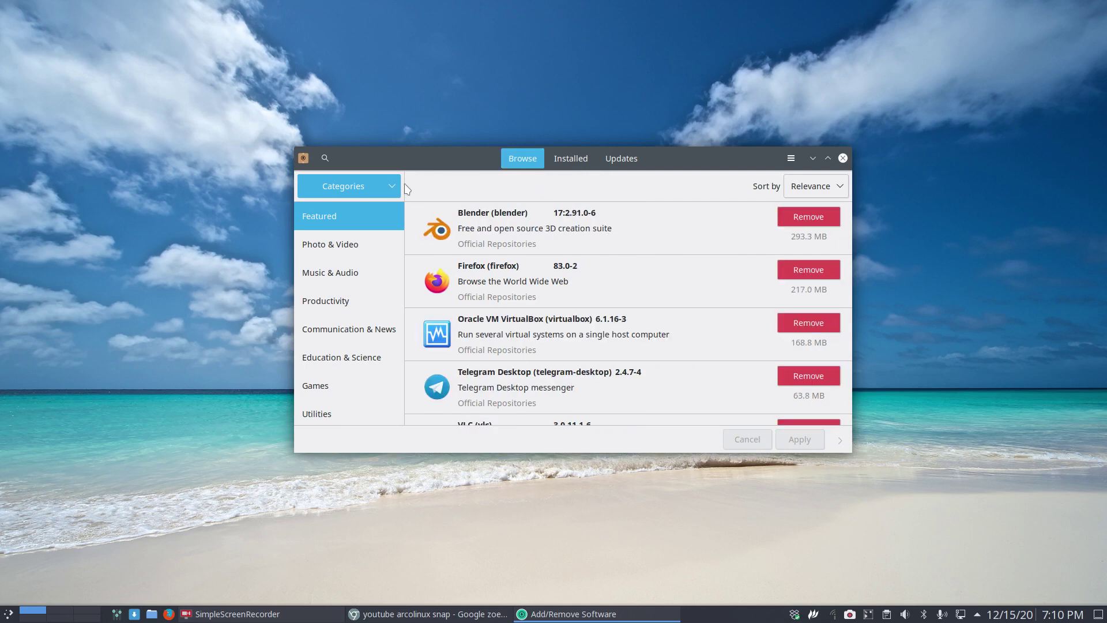
pyautogui.click(326, 158)
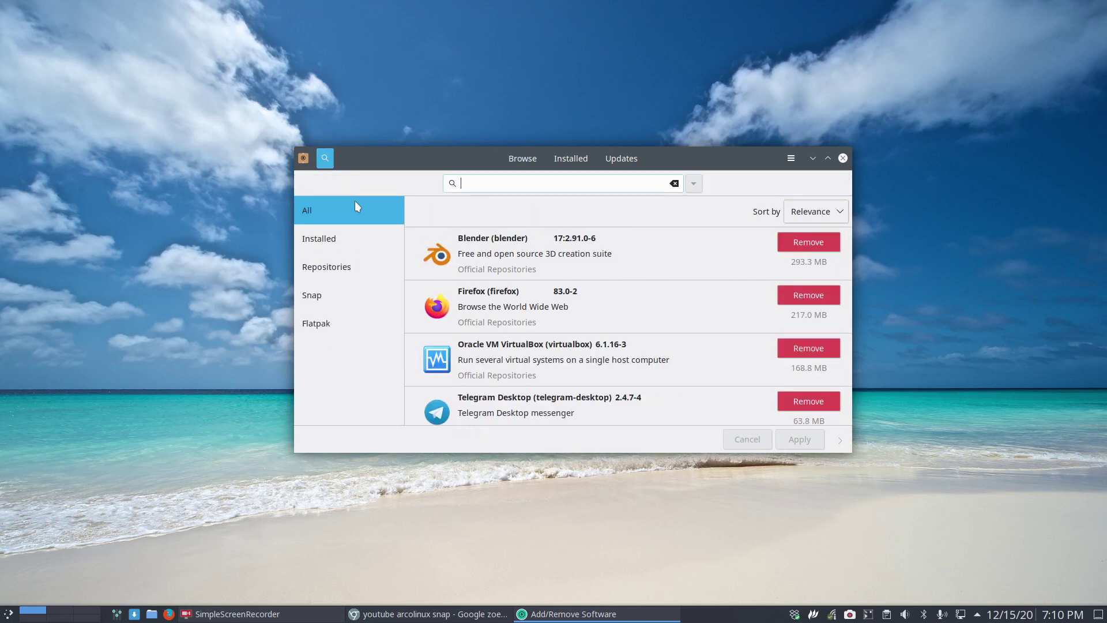
pyautogui.write('trackm')
pyautogui.write('ani')
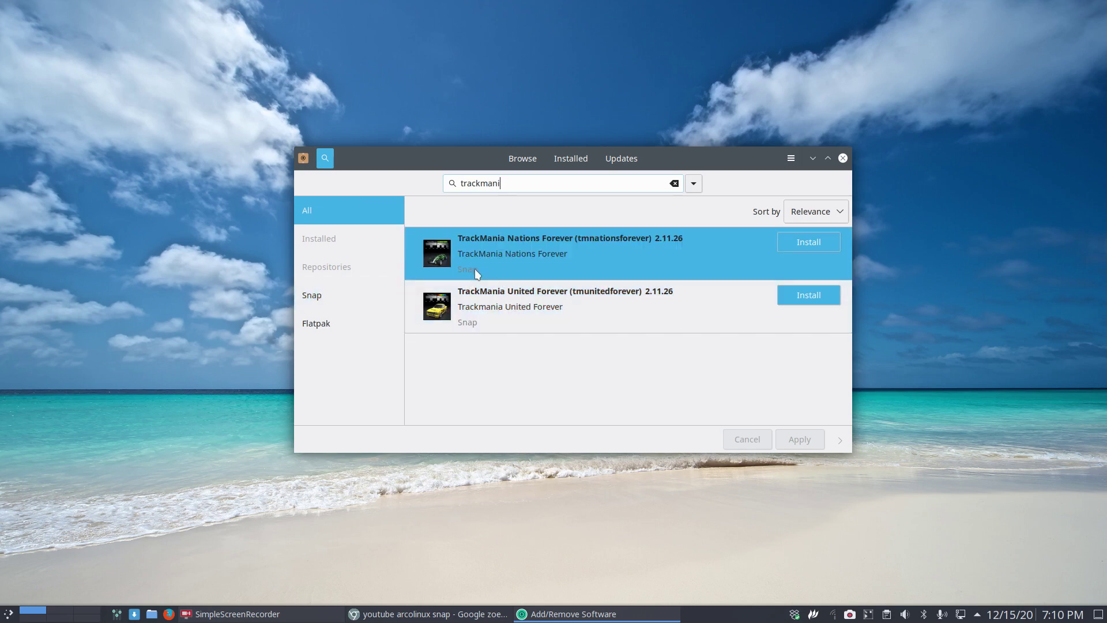
pyautogui.click(386, 291)
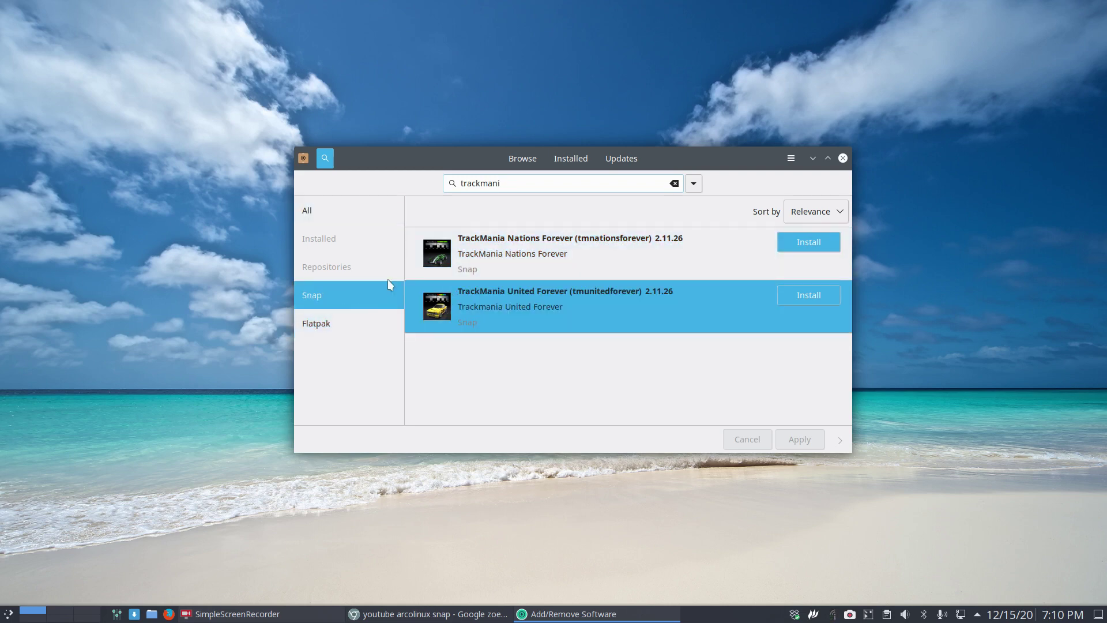
pyautogui.click(345, 332)
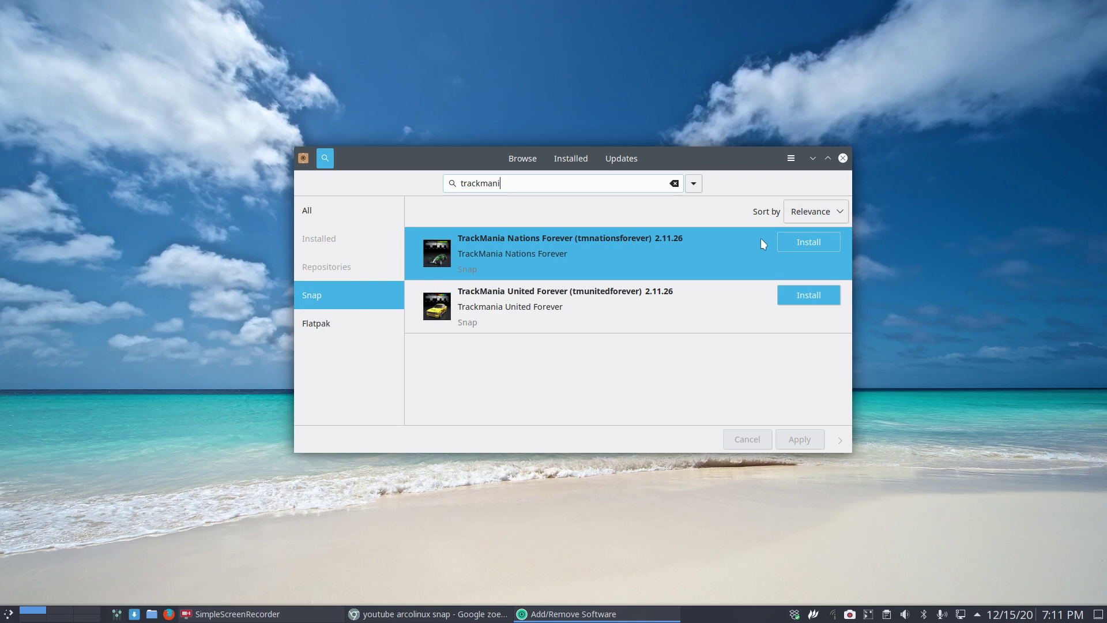
# - Turn on AUR support in Pamac's preferences after checking the Snap and Flatpak settings
pyautogui.click(324, 159)
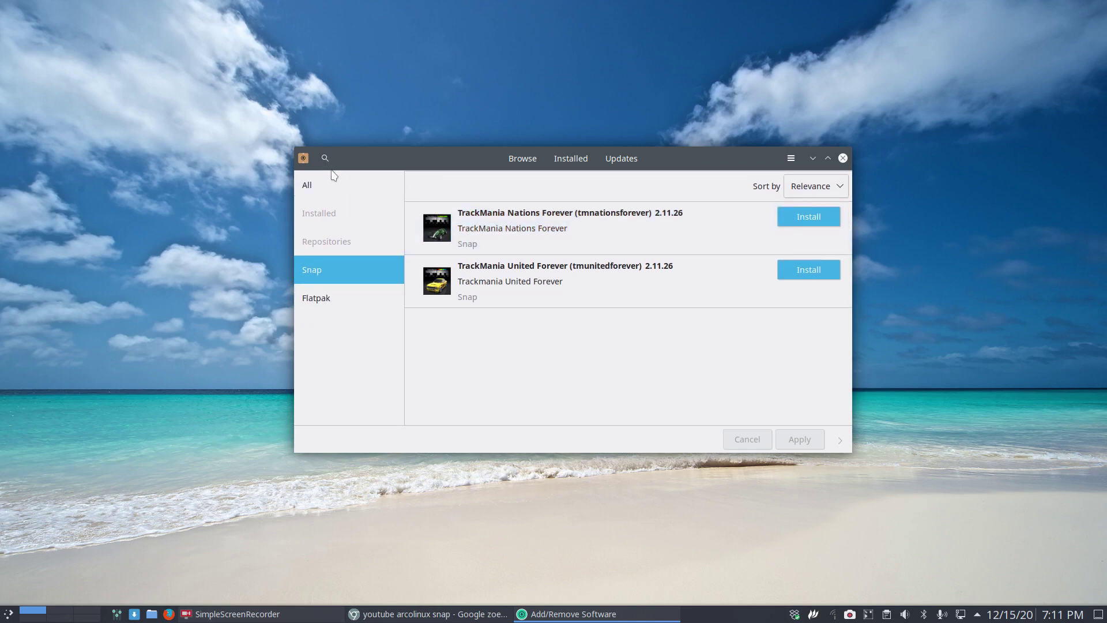
pyautogui.click(791, 159)
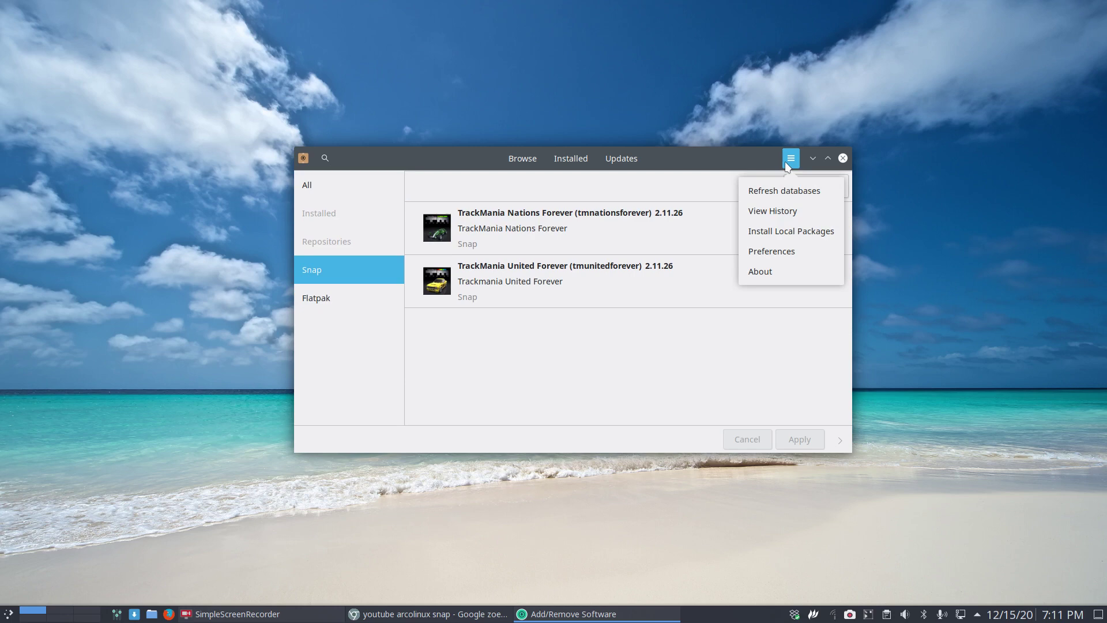
pyautogui.click(781, 252)
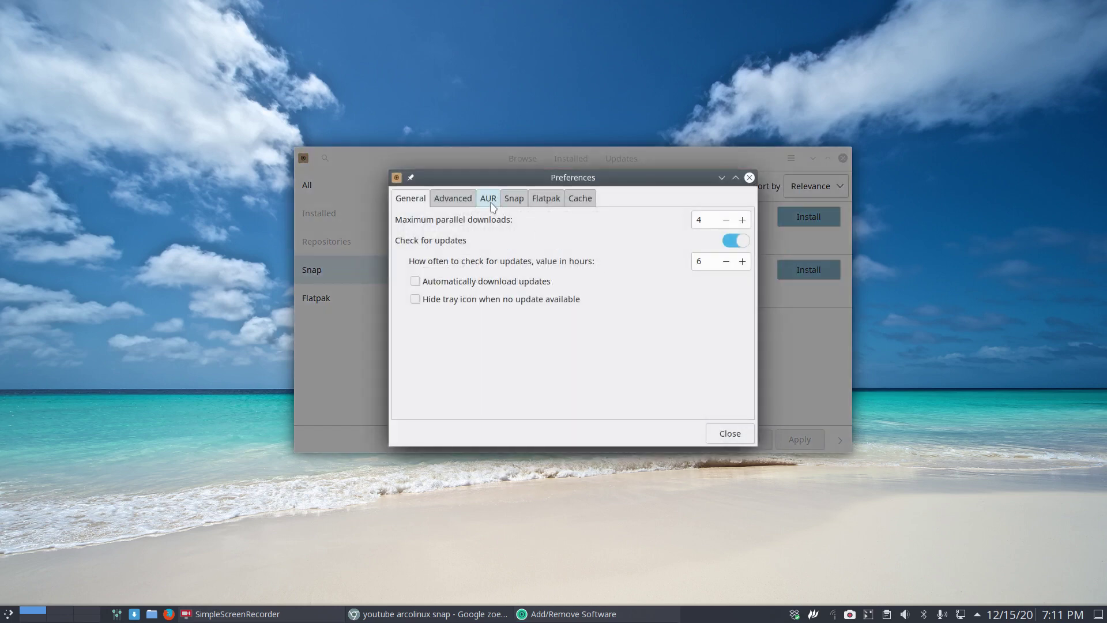
pyautogui.click(514, 199)
pyautogui.click(559, 205)
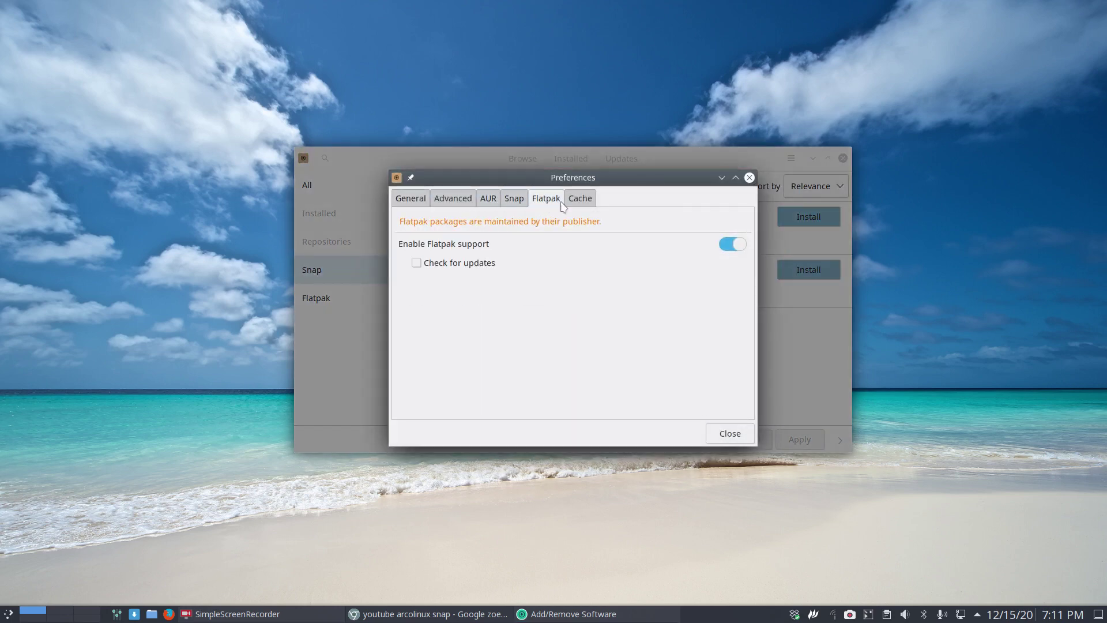
pyautogui.click(488, 198)
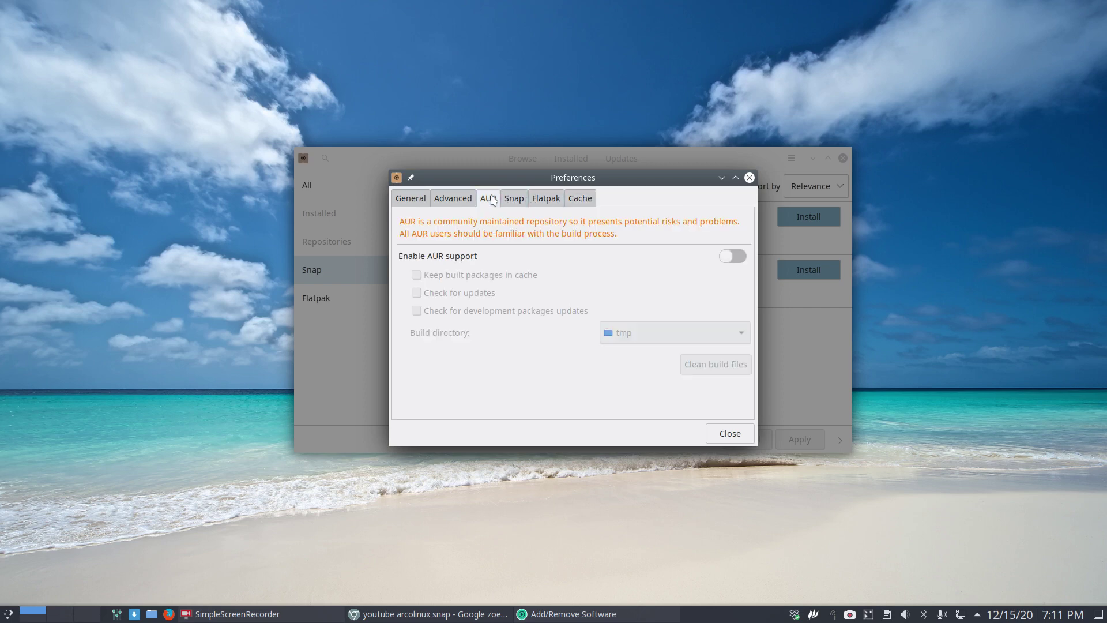
pyautogui.click(729, 260)
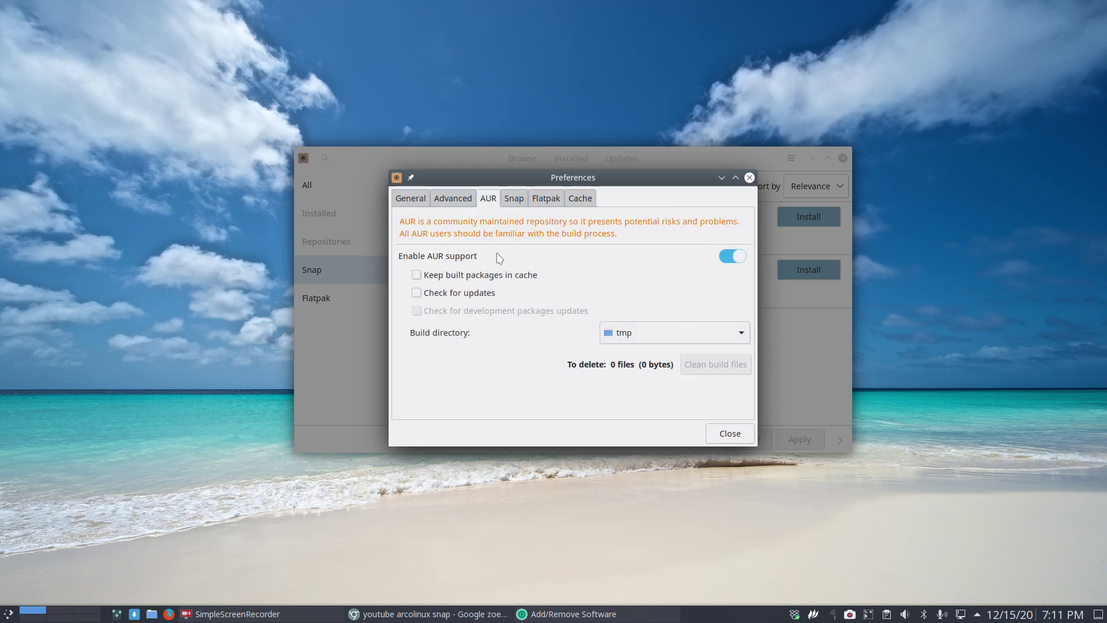
# - Remove packagekit from the ignored upgrades list, leaving only reflector, and close preferences
pyautogui.click(472, 198)
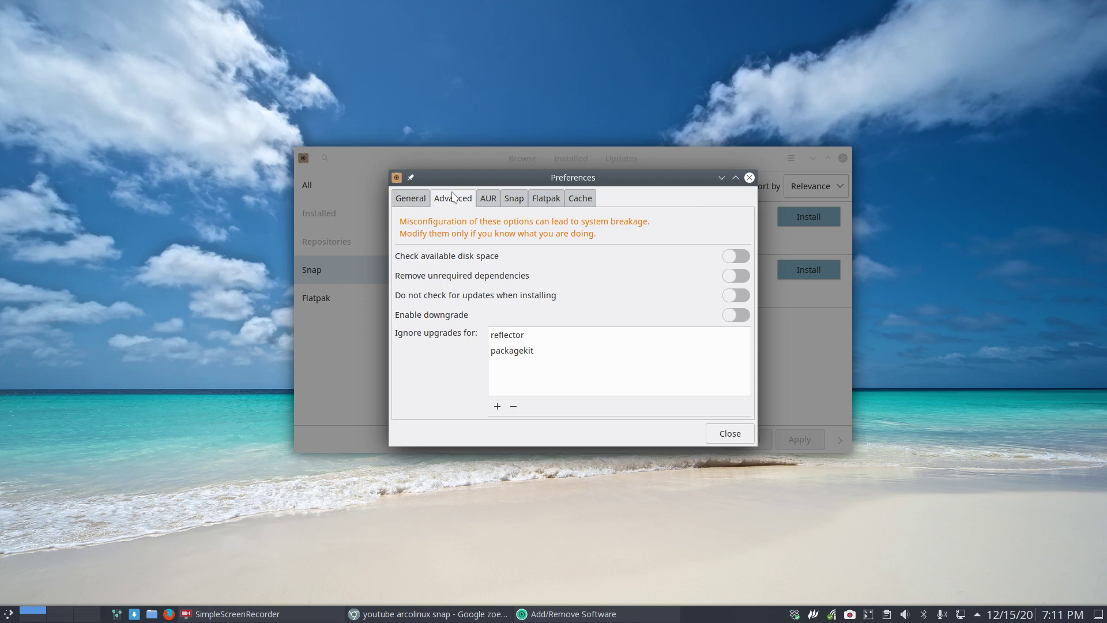
pyautogui.click(410, 198)
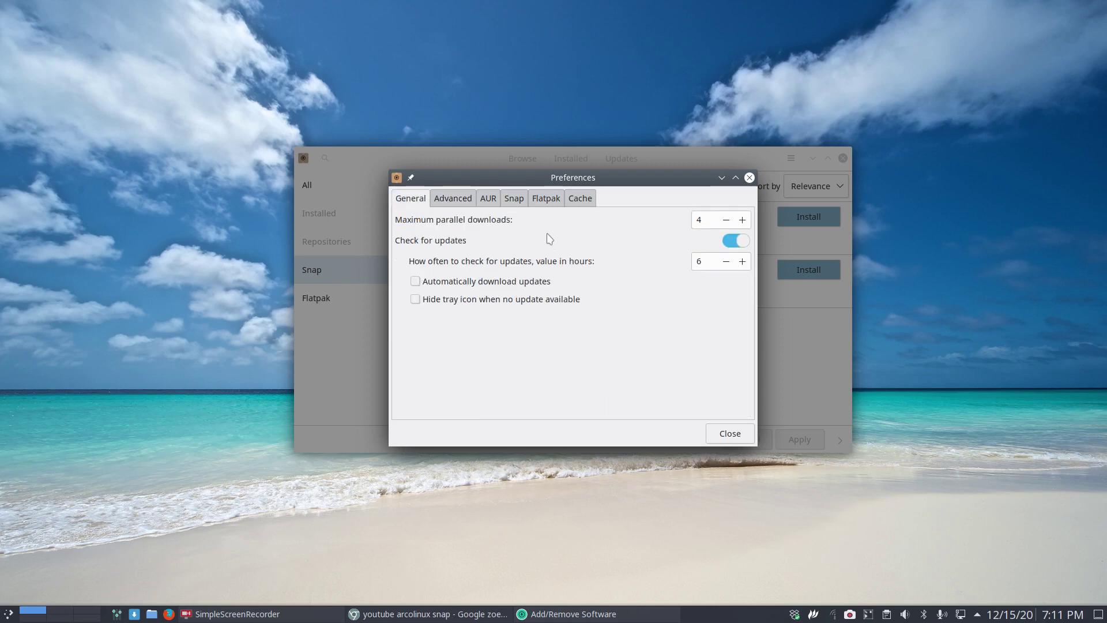
pyautogui.click(457, 206)
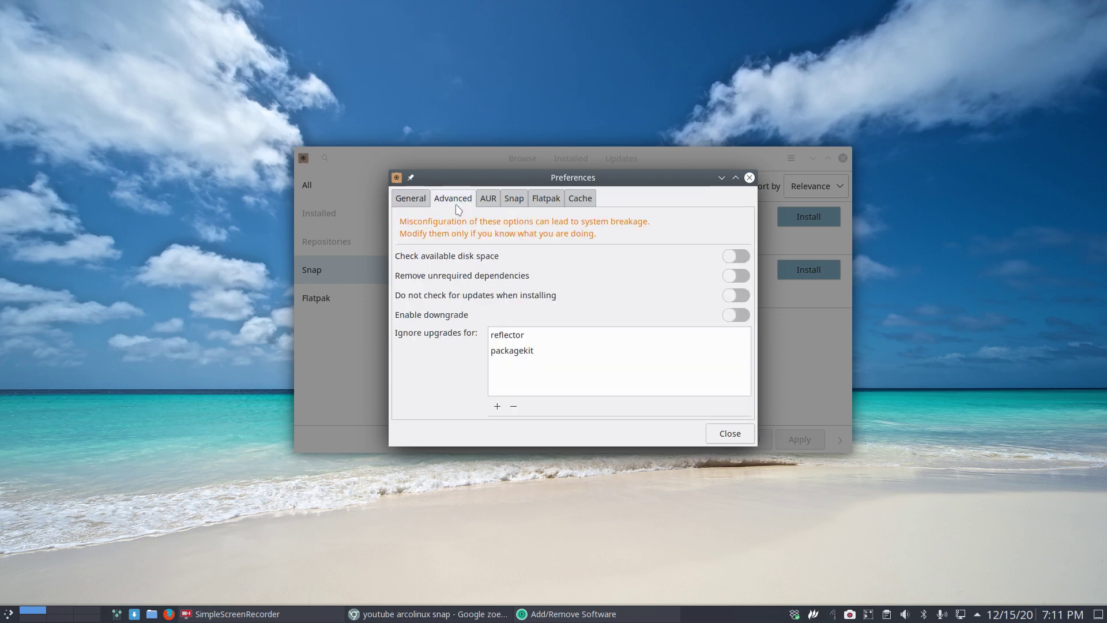
pyautogui.click(546, 353)
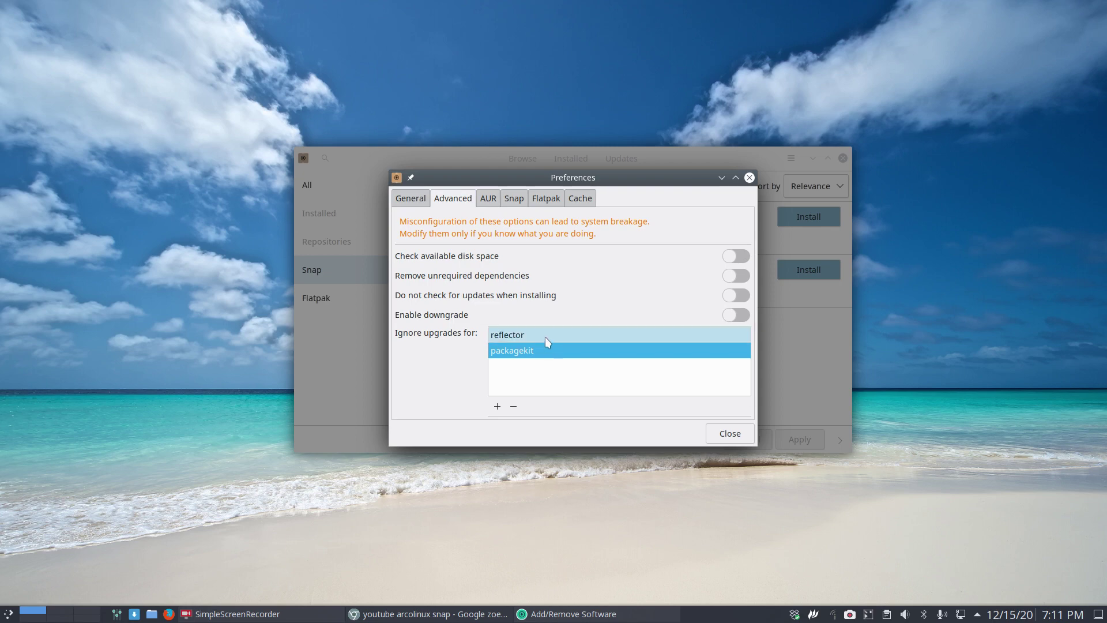
pyautogui.click(545, 337)
pyautogui.click(546, 350)
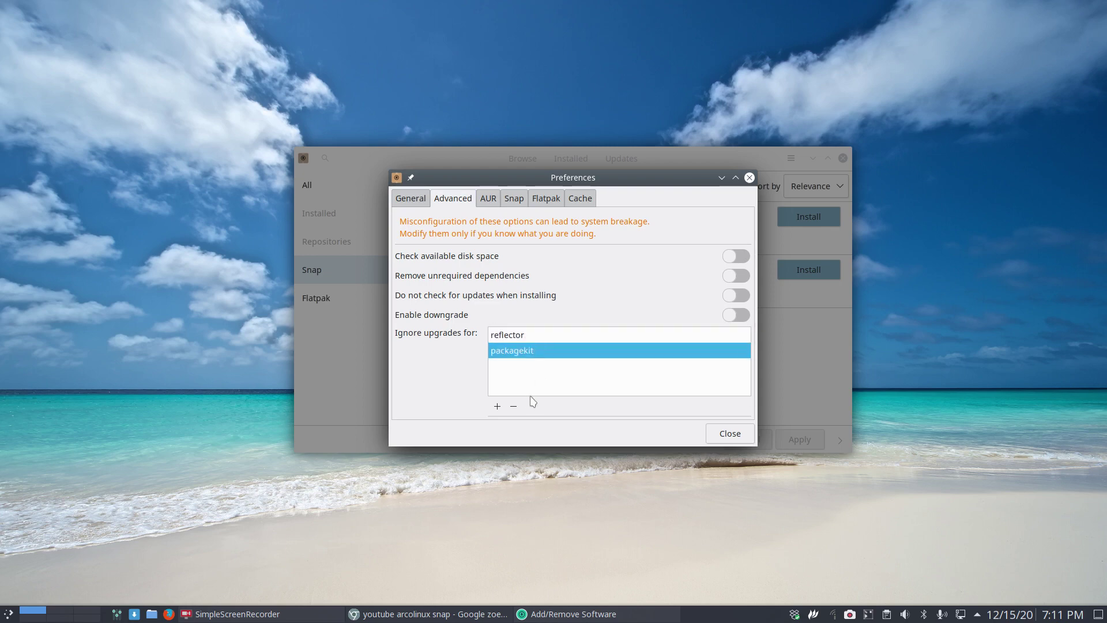
pyautogui.click(514, 408)
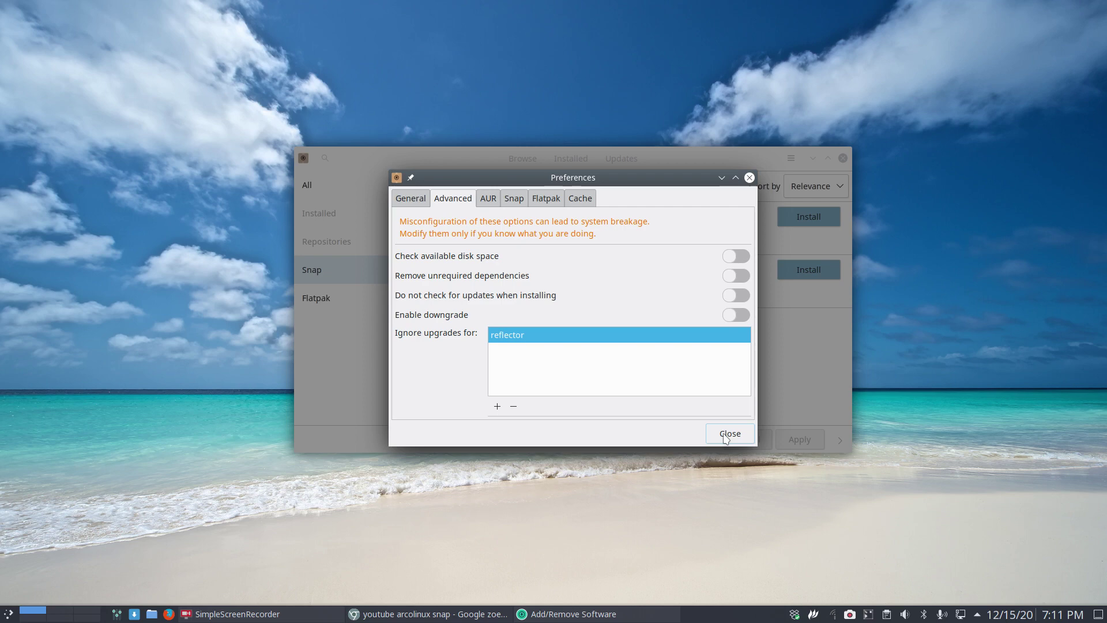
pyautogui.click(726, 435)
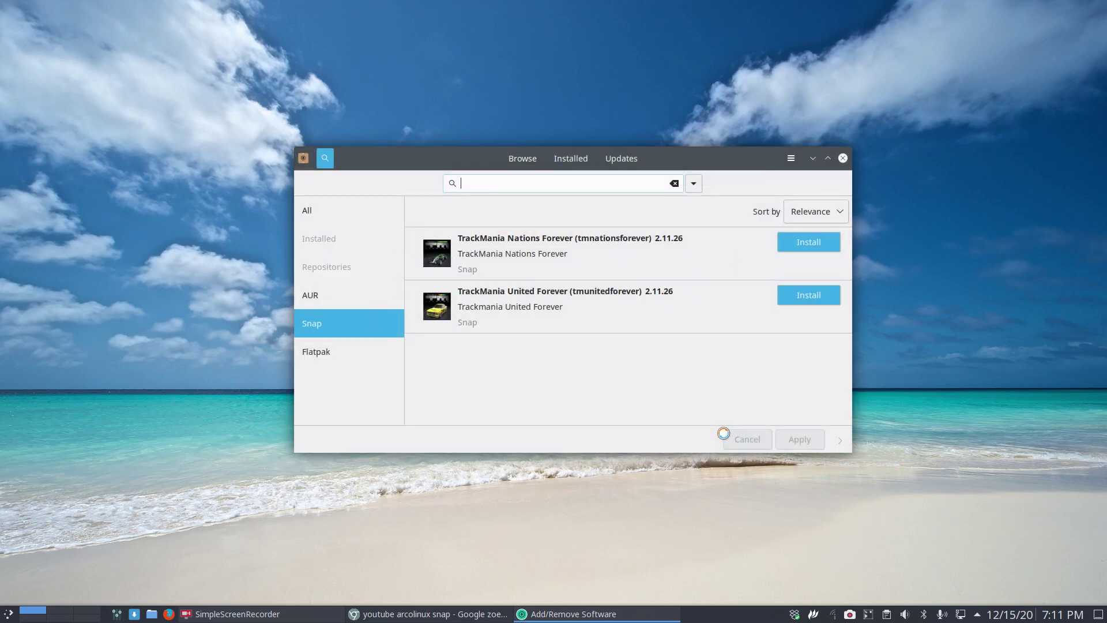